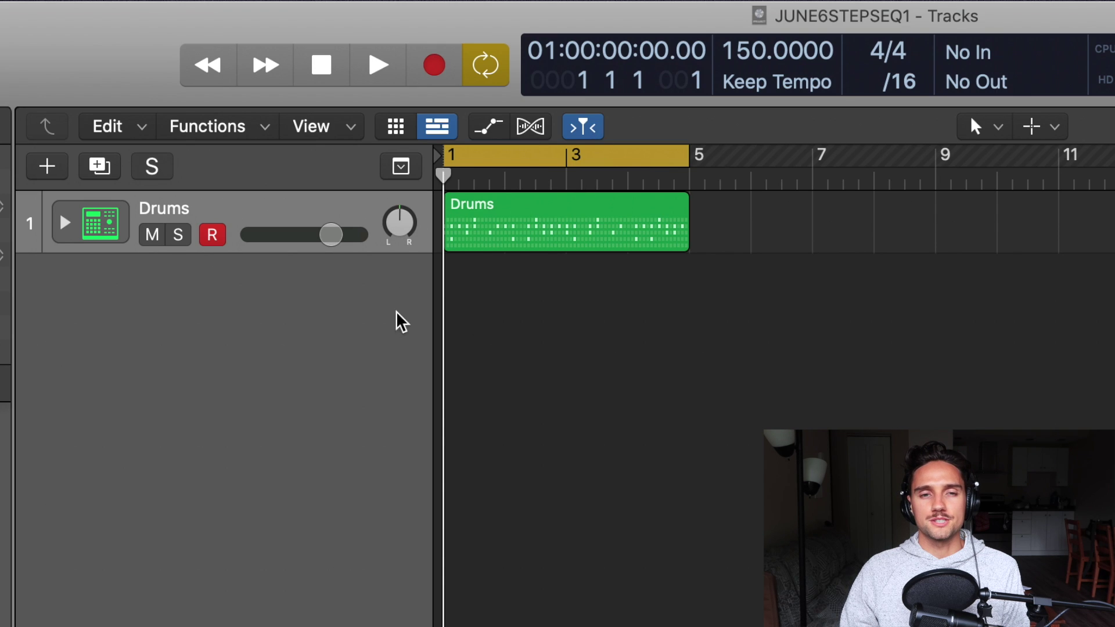
# Step: Create one software instrument track, Inst 6, below Drums and delete the extra Inst 7
pyautogui.doubleClick(514, 218)
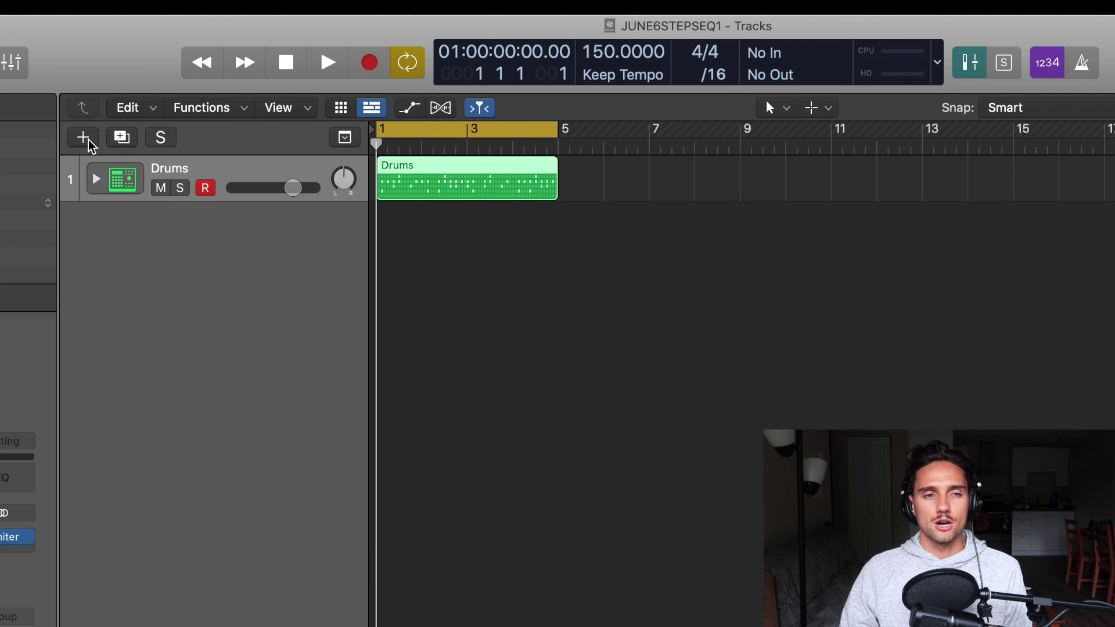
pyautogui.click(91, 143)
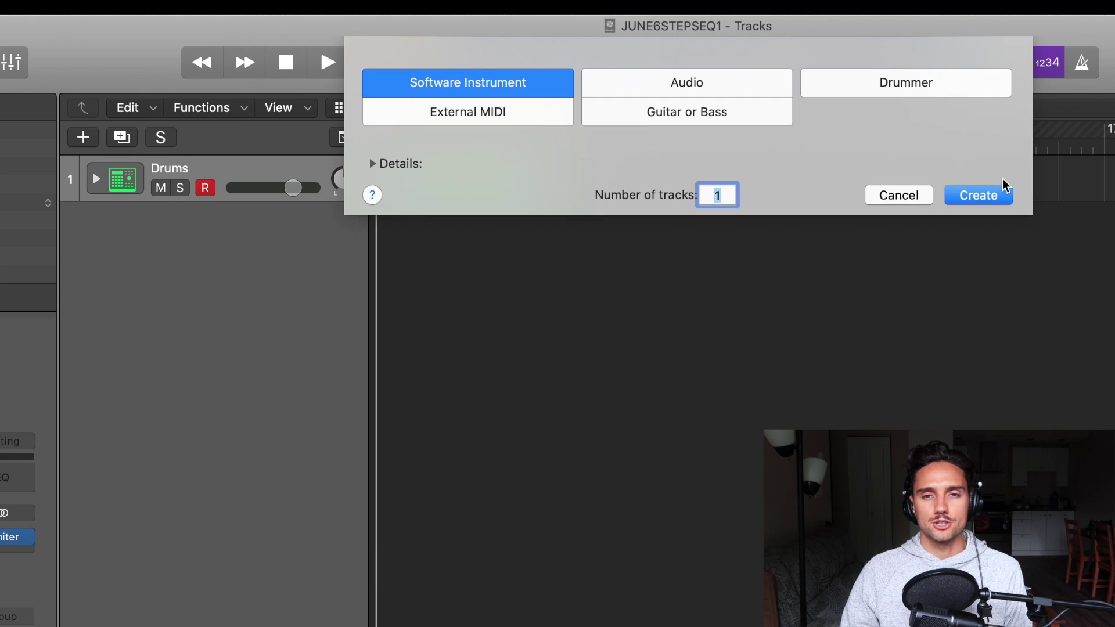
pyautogui.click(1003, 193)
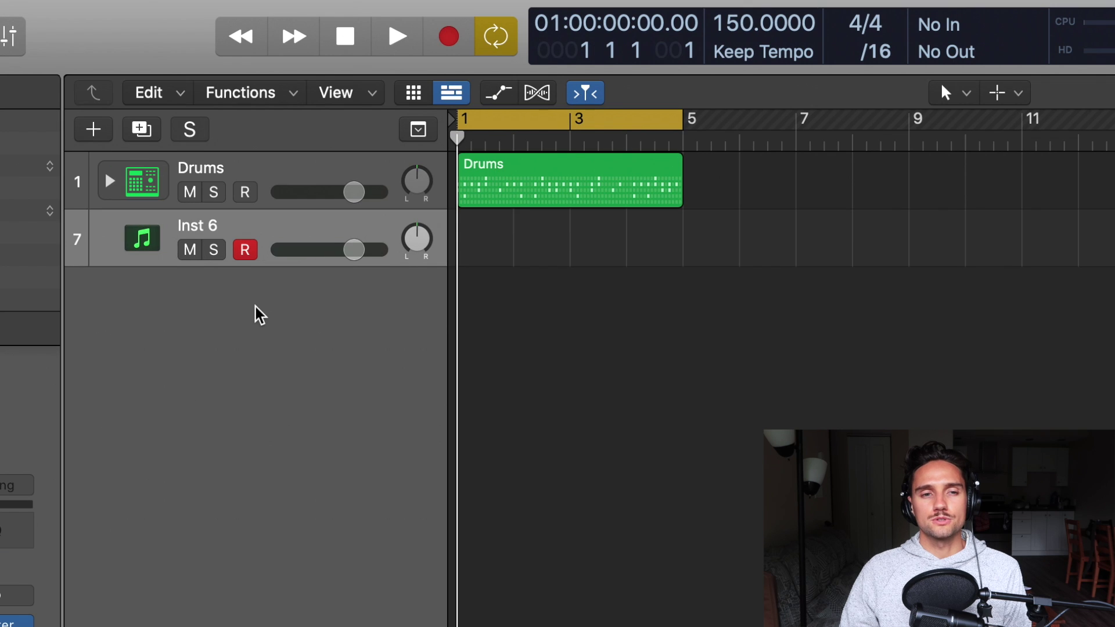
pyautogui.press('super+d')
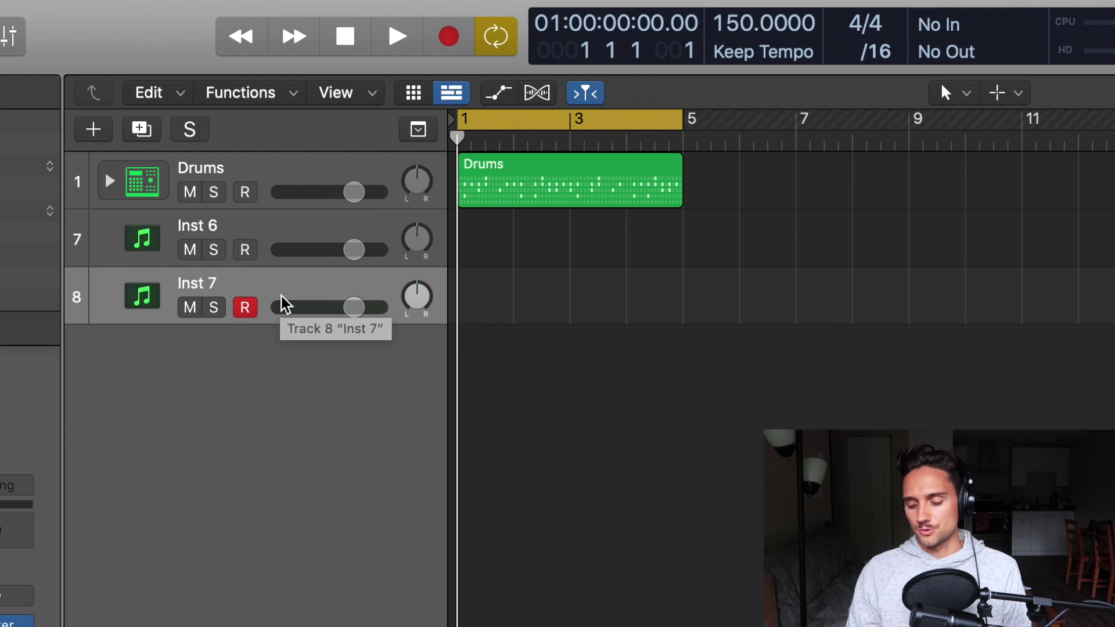
pyautogui.press('super+BackSpace')
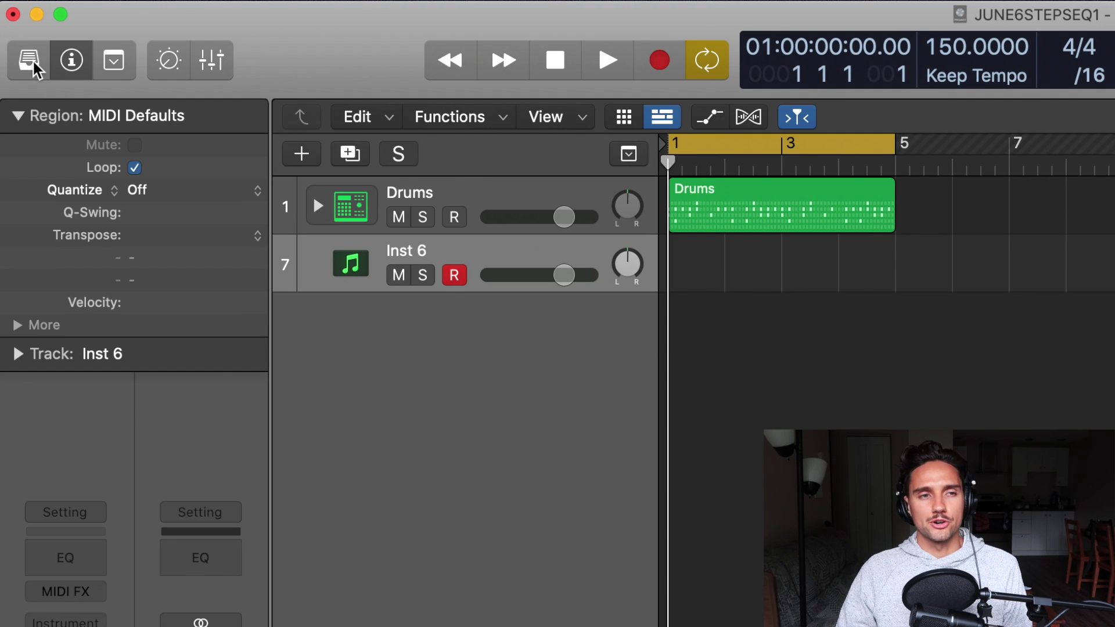
# Step: Load Synthesizer > Lead > Ambient Lead from the Library onto the new track
pyautogui.click(31, 61)
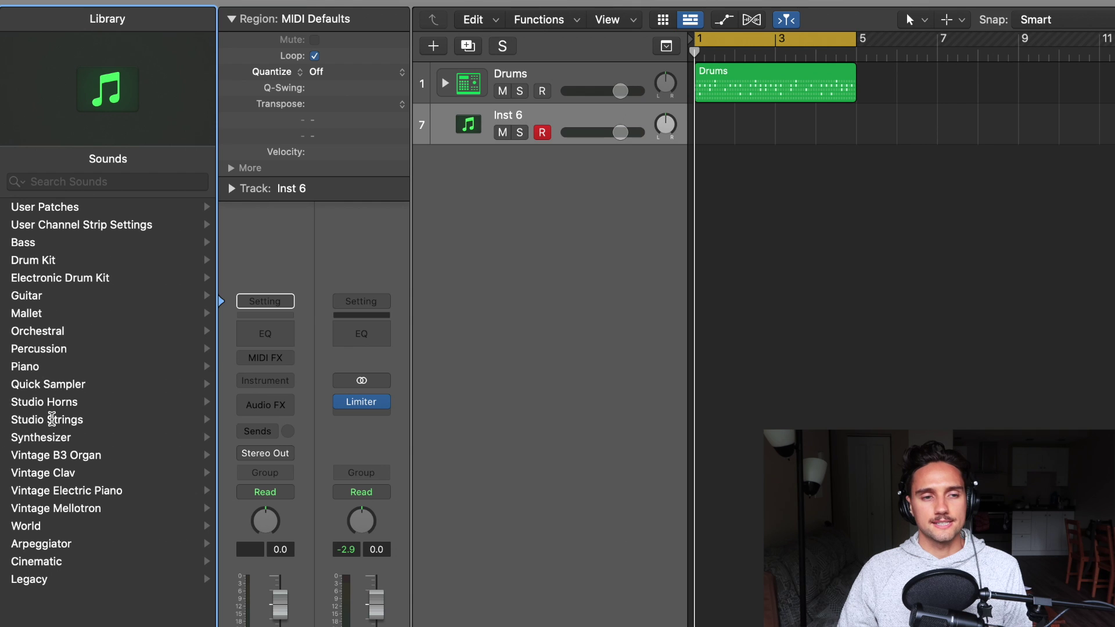
pyautogui.click(55, 437)
pyautogui.click(73, 331)
pyautogui.click(73, 315)
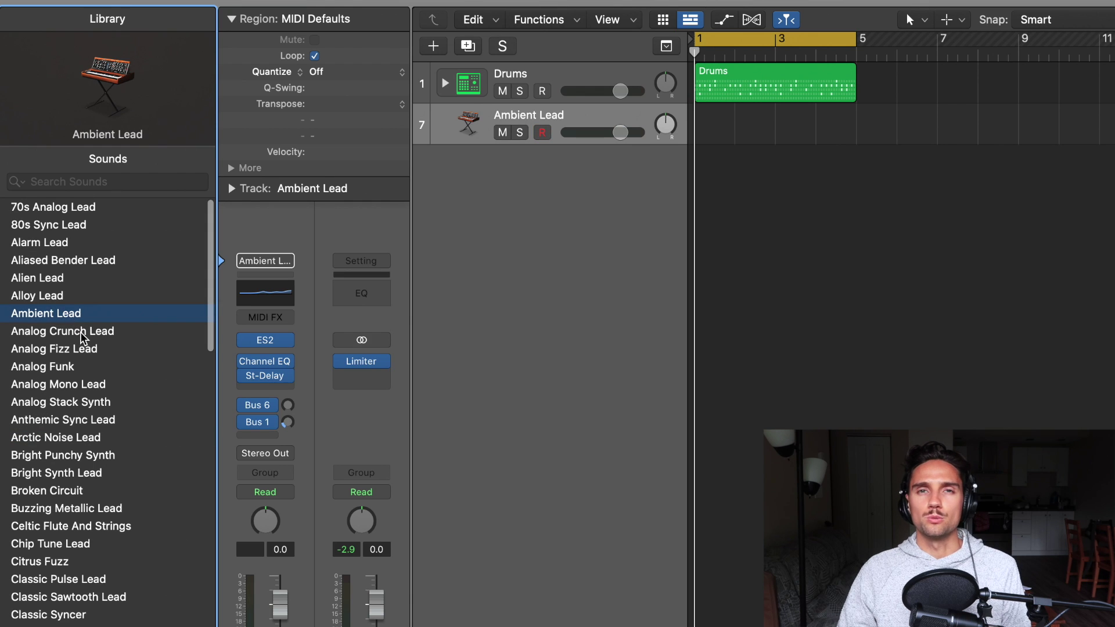
pyautogui.click(600, 108)
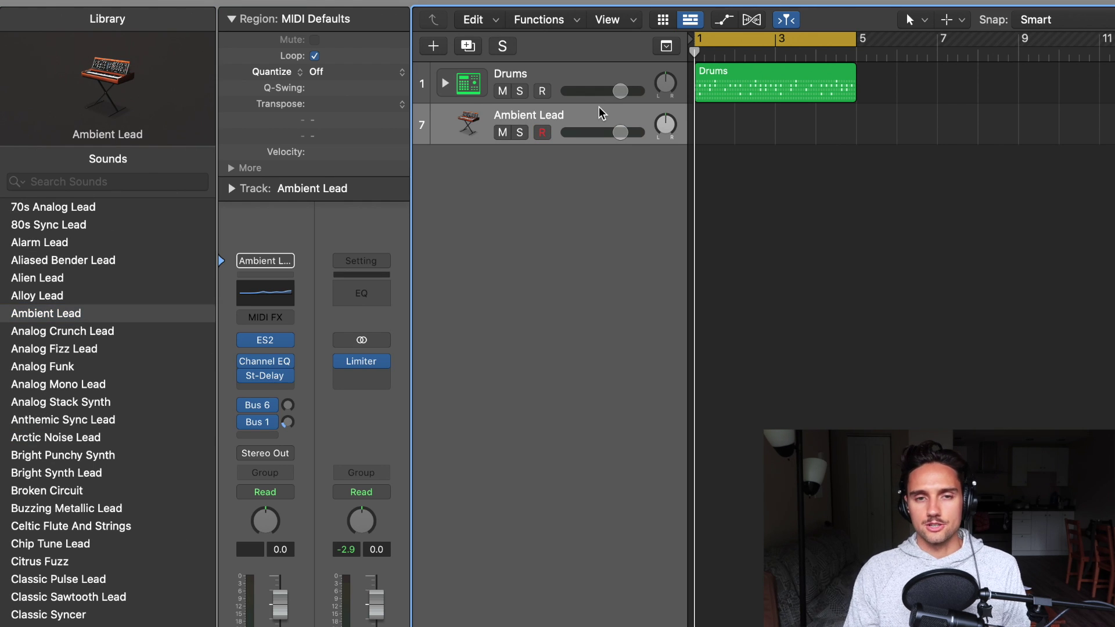
# Step: Audition Ambient Lead with Musical Typing, including an F and a note an octave lower
pyautogui.press('super+k')
pyautogui.press('h')
pyautogui.press('k')
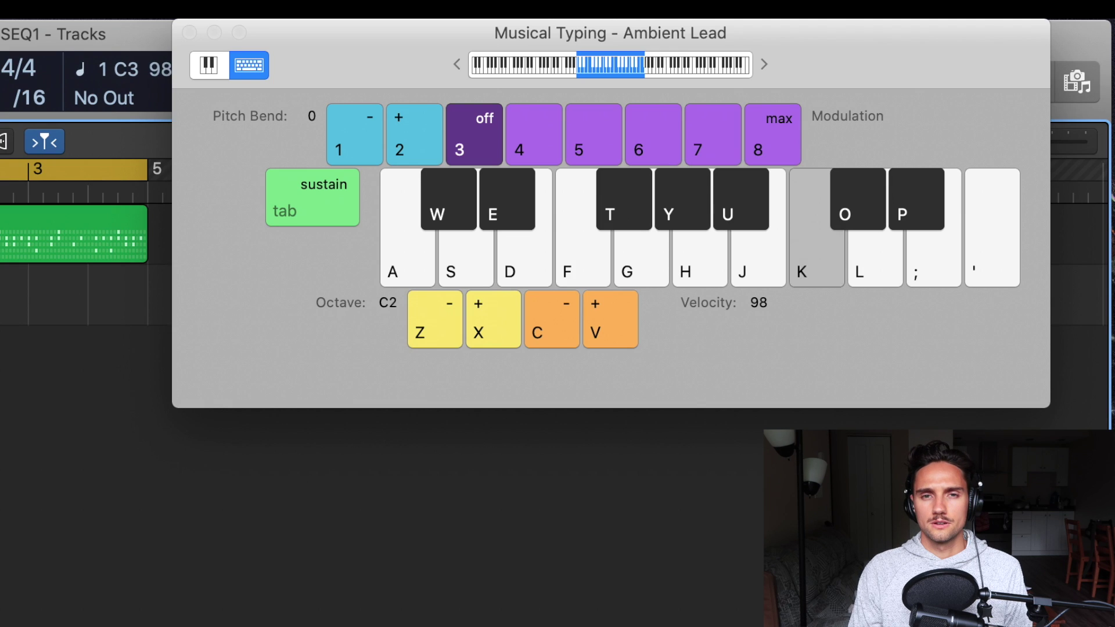
pyautogui.press('f')
pyautogui.press('z')
pyautogui.press('k')
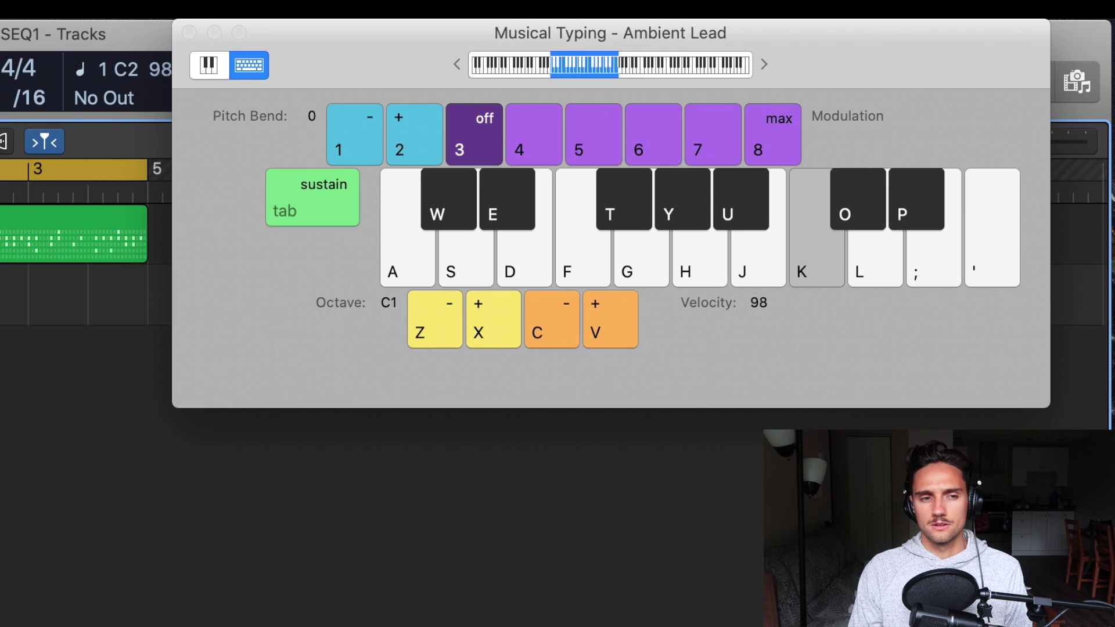
pyautogui.press('super+k')
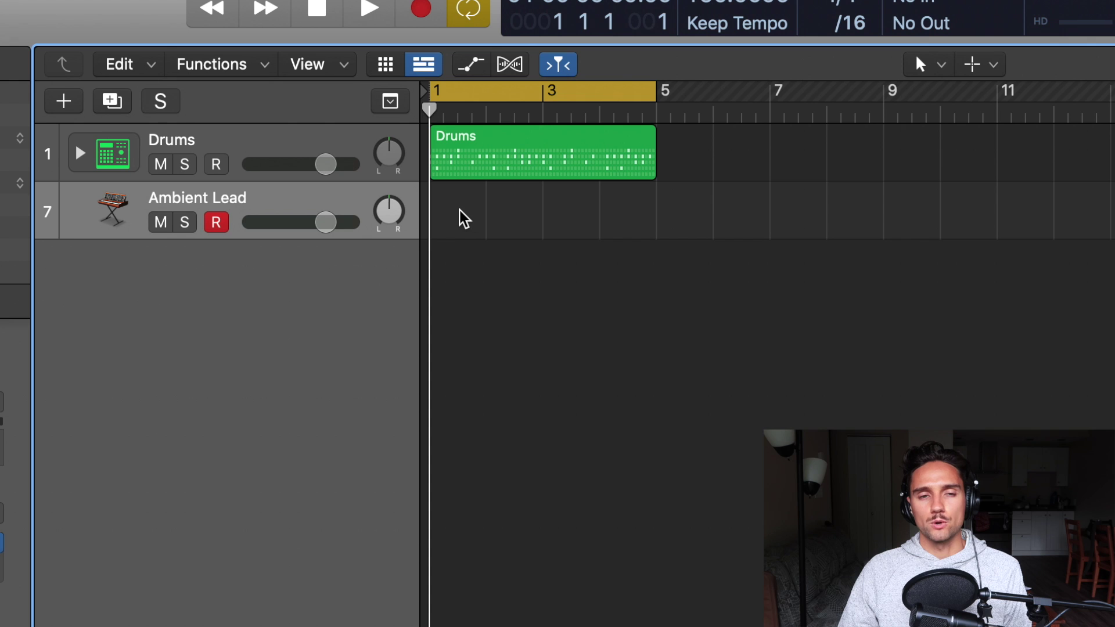
# Step: Select the Ambient Lead track and solo it
pyautogui.click(254, 150)
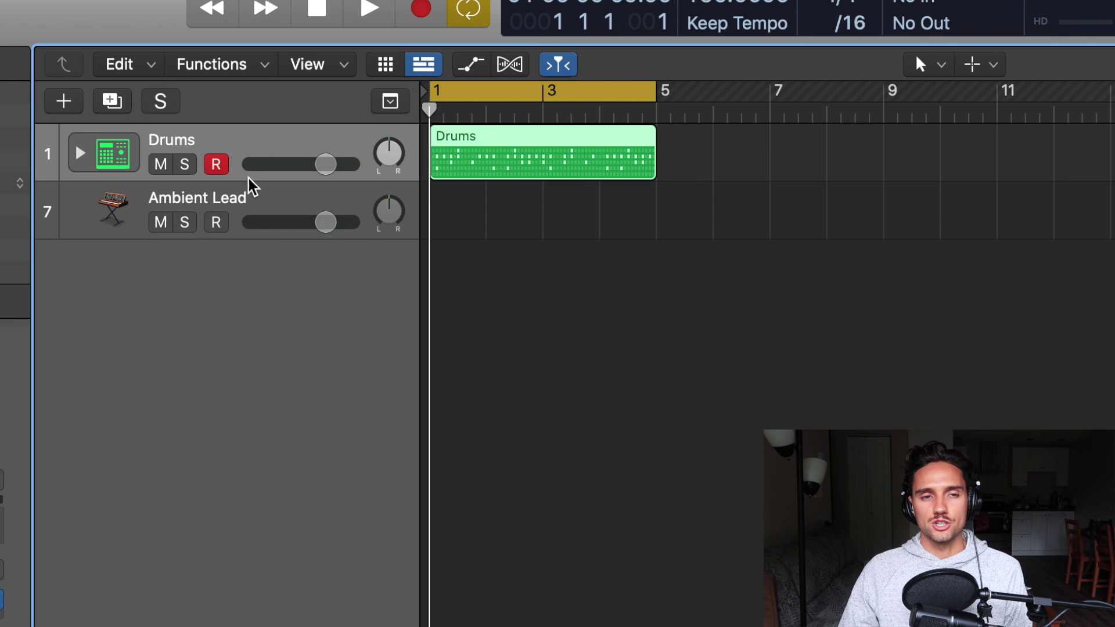
pyautogui.click(259, 214)
pyautogui.press('s')
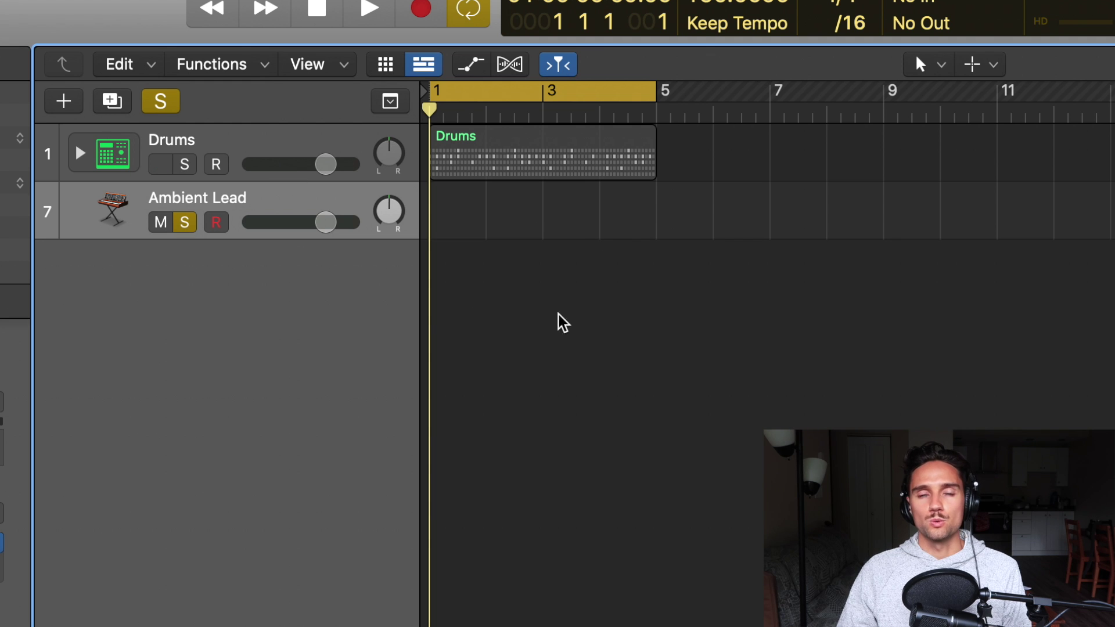
# Step: Create an empty pattern region on the Ambient Lead lane and compare it with the Drums pattern
pyautogui.rightClick(459, 203)
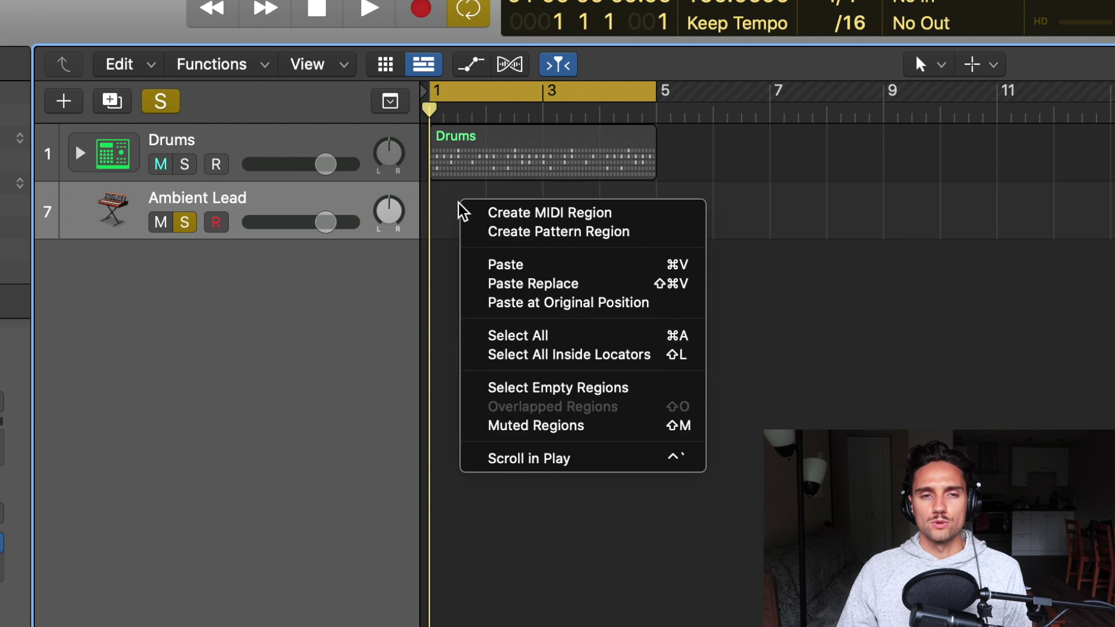
pyautogui.click(511, 231)
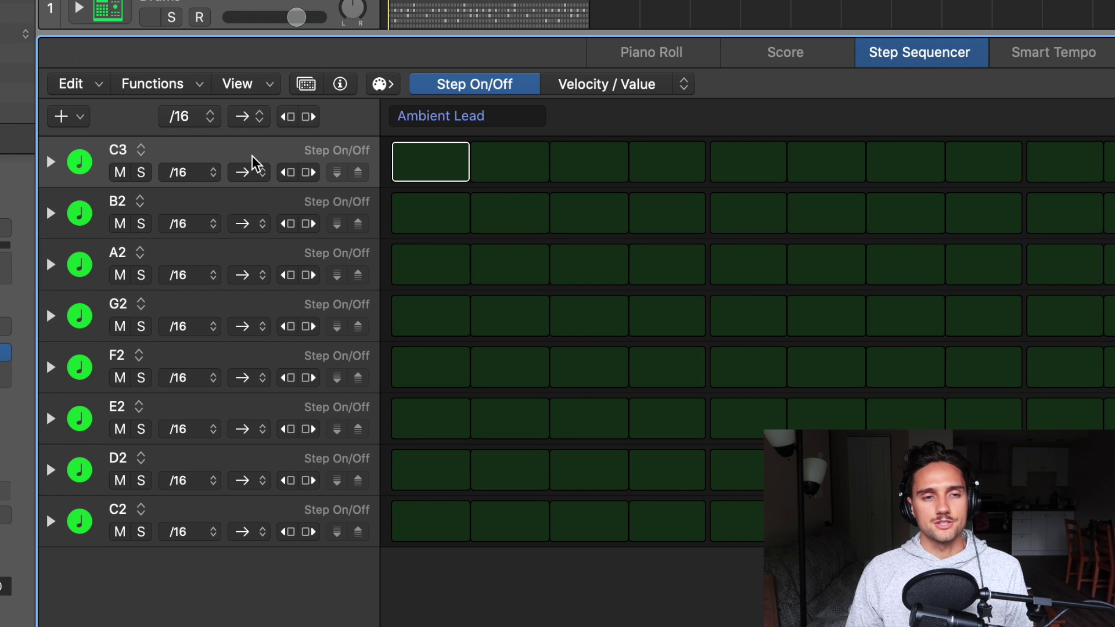
pyautogui.press('Down')
pyautogui.press('Down')
pyautogui.press('Down')
pyautogui.press('Down')
pyautogui.press('Down')
pyautogui.press('Down')
pyautogui.press('Down')
pyautogui.press('Up')
pyautogui.press('Up')
pyautogui.press('Up')
pyautogui.press('Up')
pyautogui.press('Up')
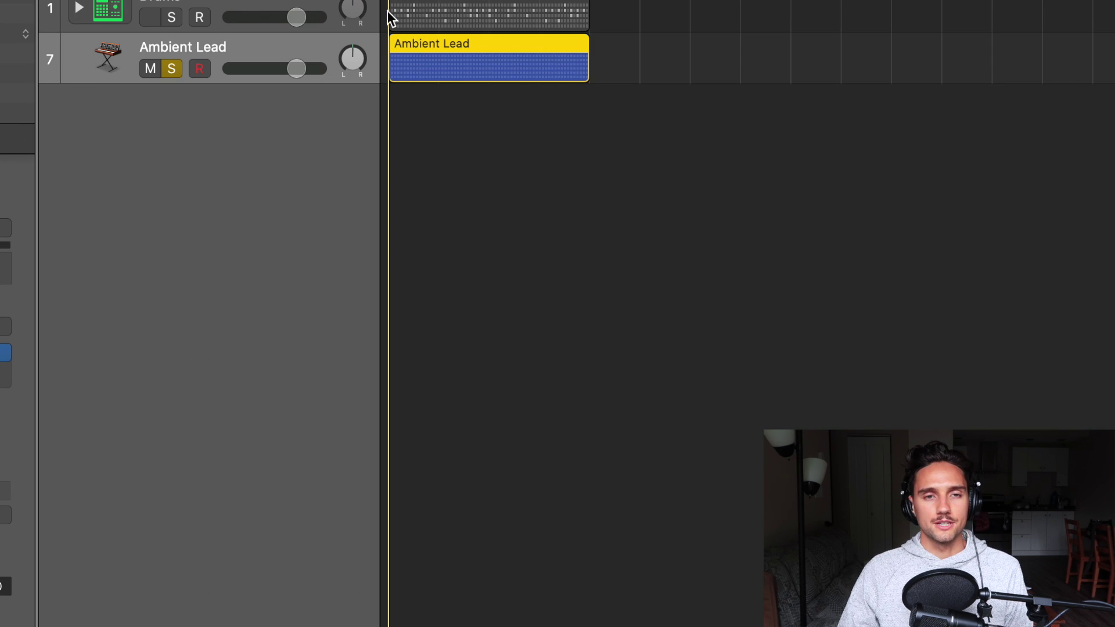
pyautogui.click(461, 10)
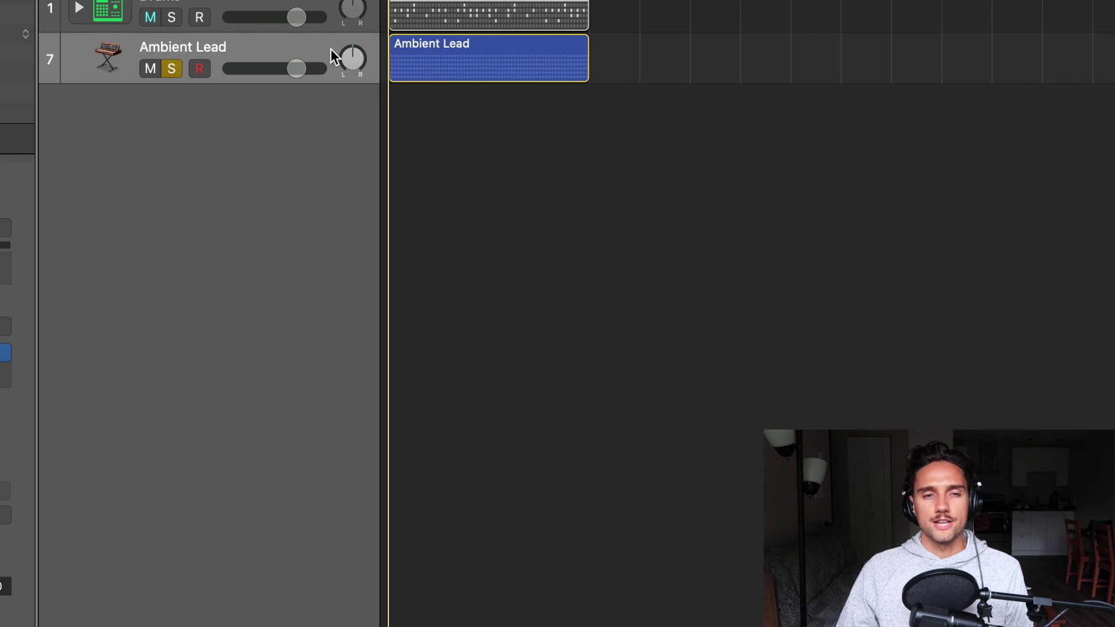
pyautogui.click(421, 52)
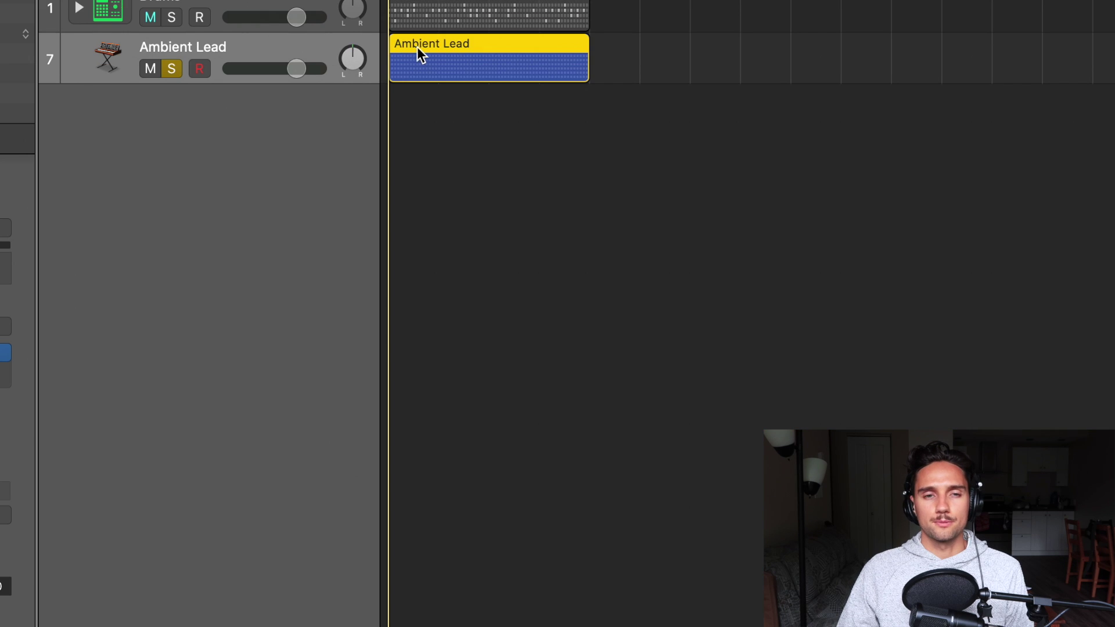
# Step: Open the Ambient Lead pattern in the Step Sequencer and move through its note rows up to C3
pyautogui.doubleClick(426, 53)
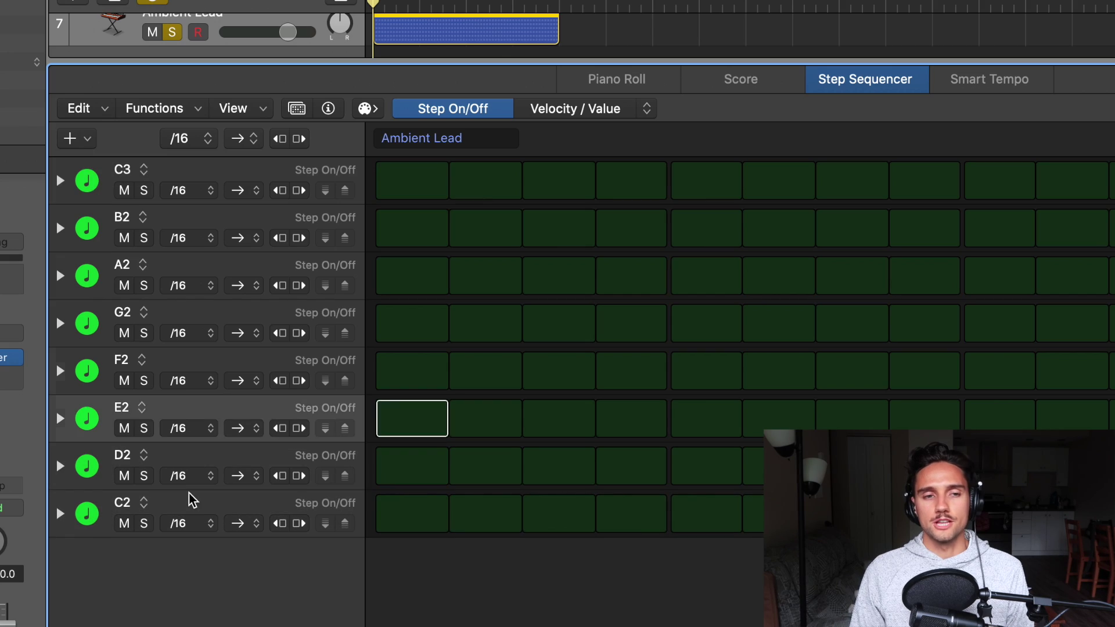
pyautogui.press('Down')
pyautogui.press('Down')
pyautogui.press('Down')
pyautogui.press('Down')
pyautogui.press('Down')
pyautogui.press('Down')
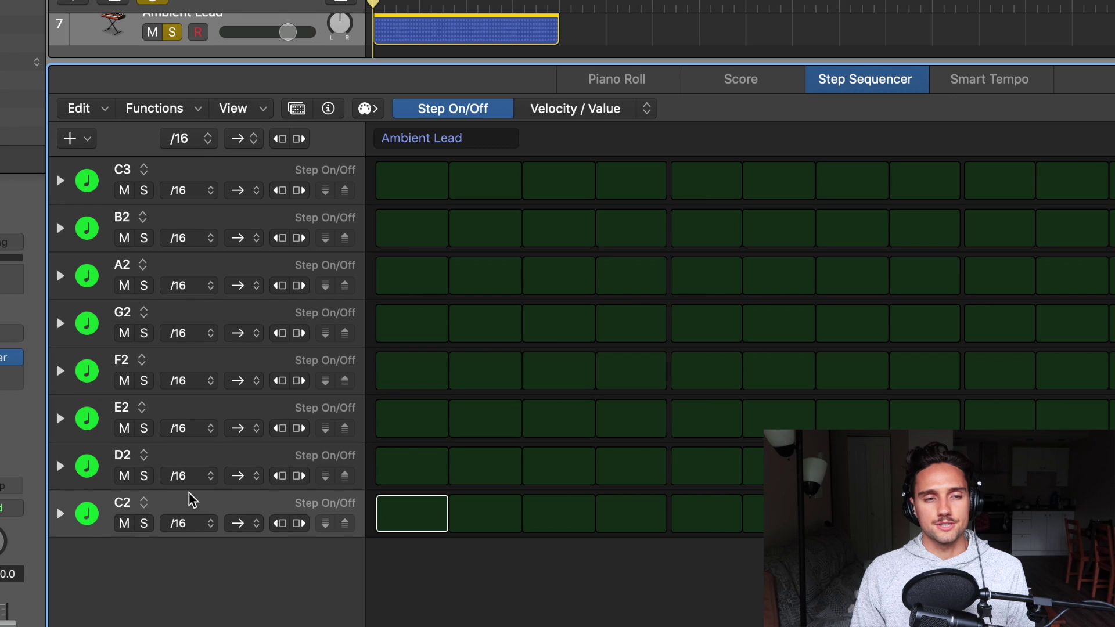
pyautogui.press('Up')
pyautogui.press('Up')
pyautogui.press('Up')
pyautogui.press('Up')
pyautogui.press('Up')
pyautogui.press('Up')
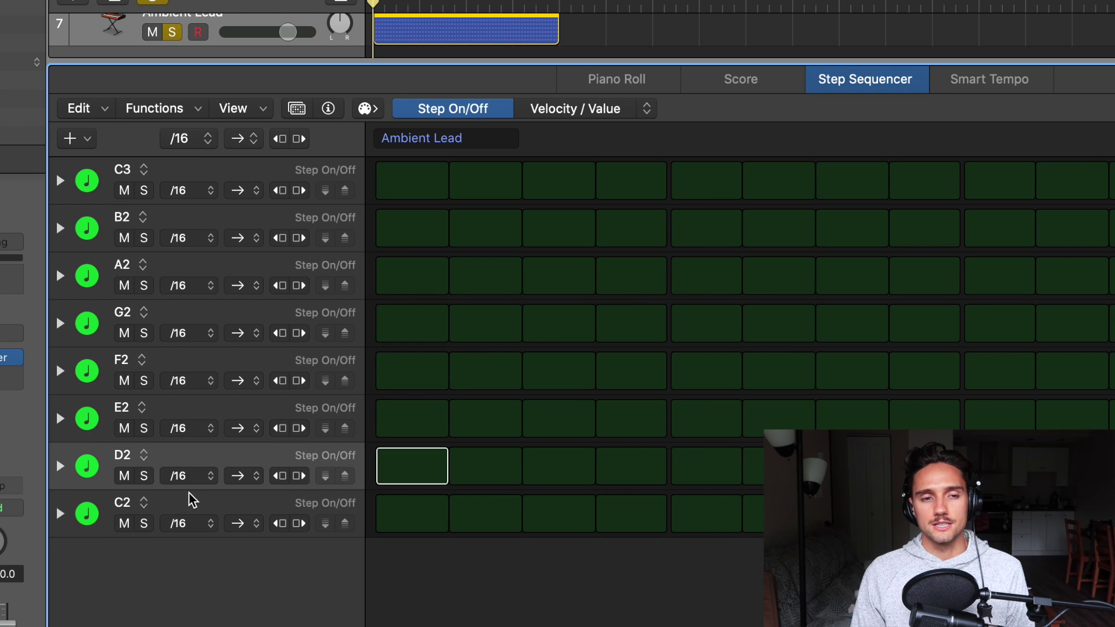
pyautogui.press('Up')
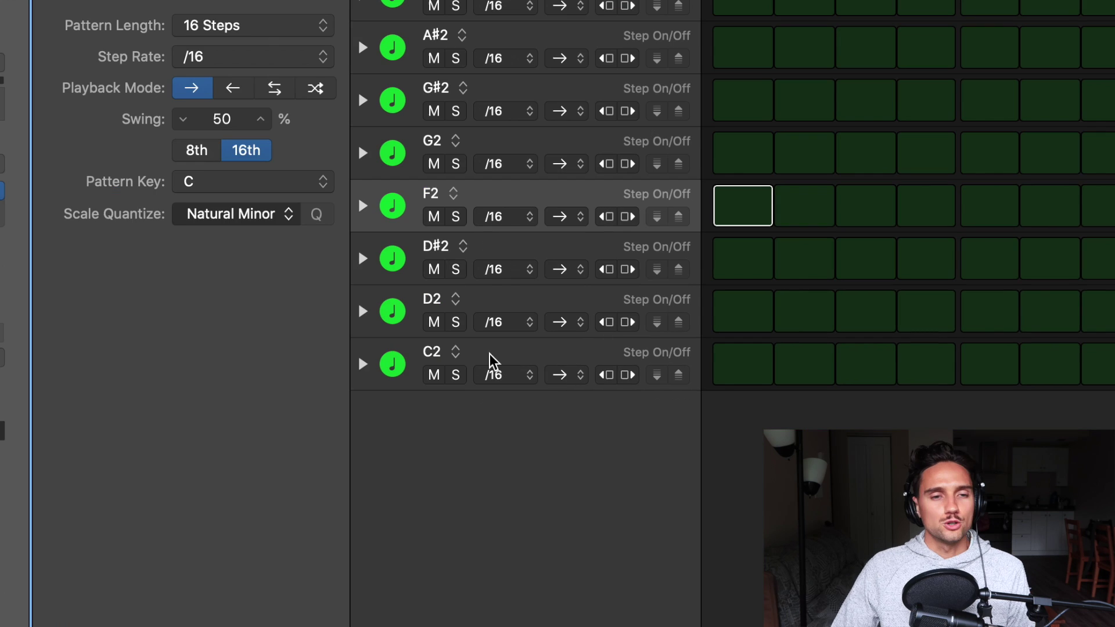
# Step: Choose Natural Minor for Scale Quantize, then move the row selection from C2 up to A#2
pyautogui.click(250, 215)
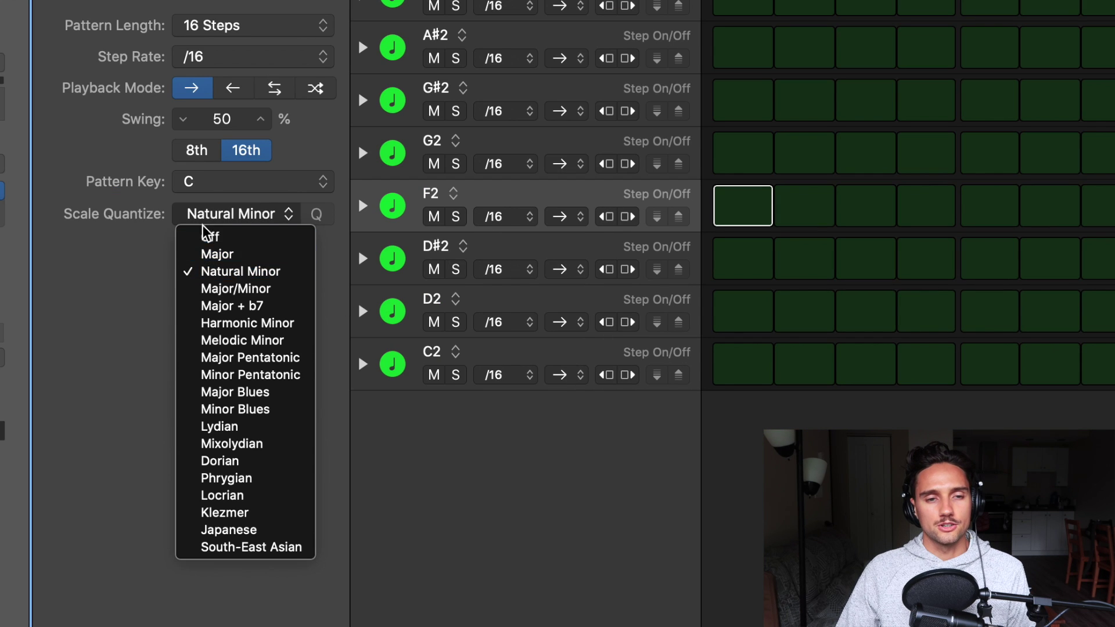
pyautogui.click(269, 271)
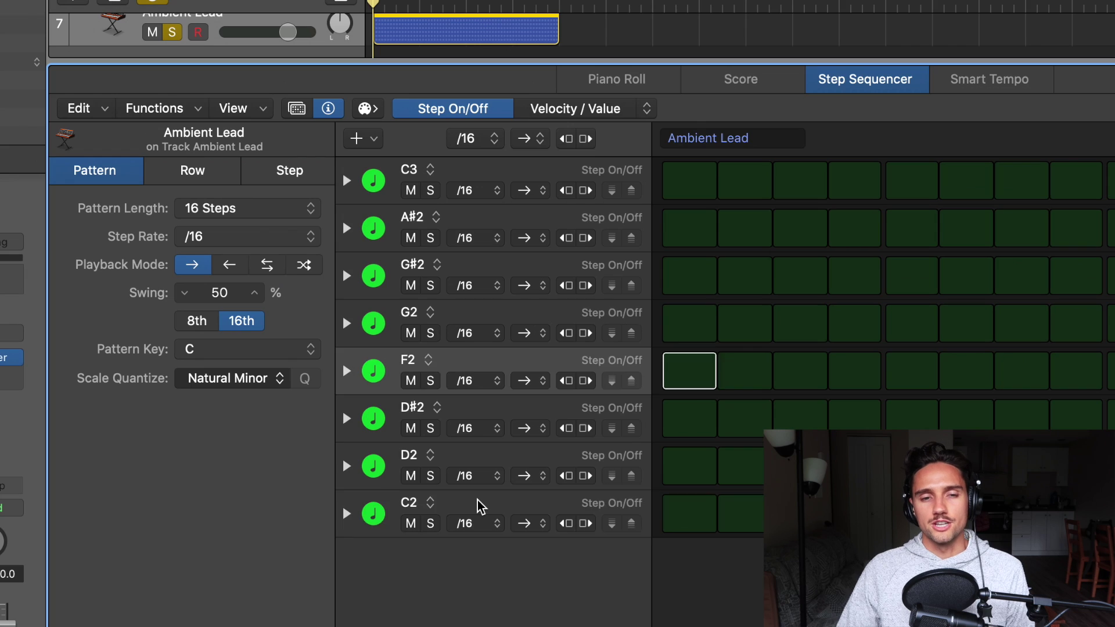
pyautogui.click(507, 354)
pyautogui.press('Up')
pyautogui.press('Up')
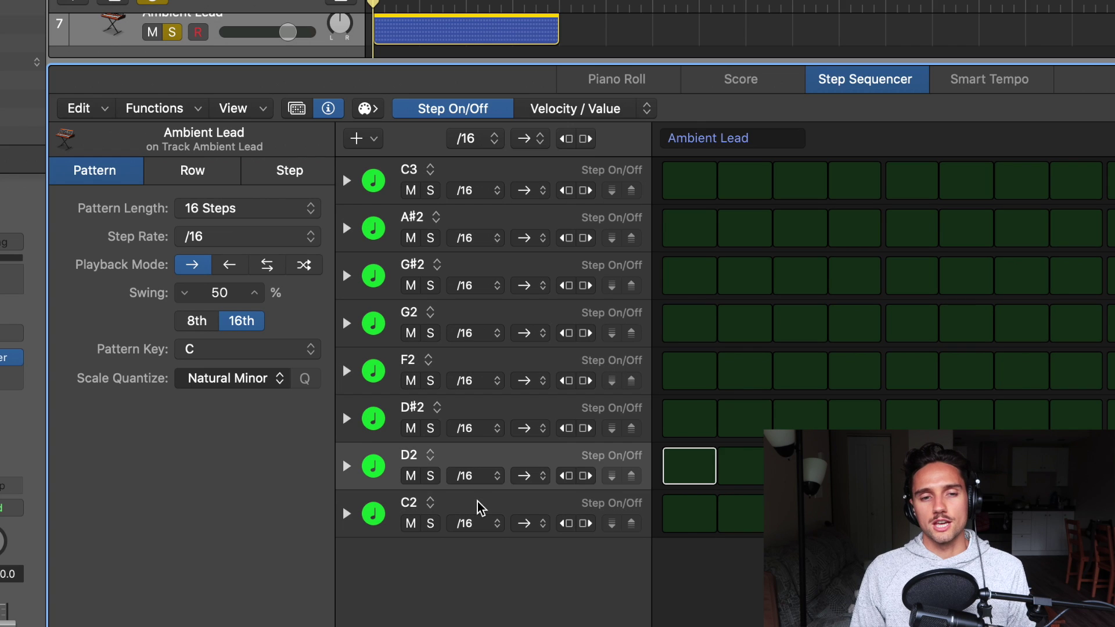
pyautogui.press('Up')
pyautogui.press('Up')
pyautogui.press('Up')
pyautogui.press('Up')
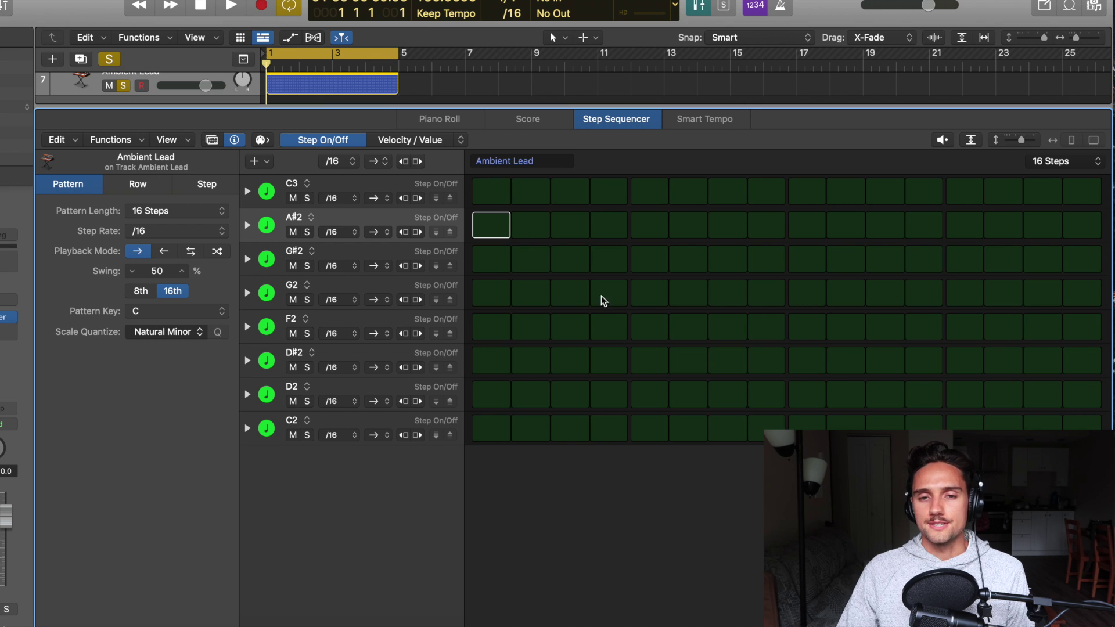
# Step: Turn on steps C3 1, A#2 3, D#2 4, F2 7 and G#2 8
pyautogui.click(493, 194)
pyautogui.click(570, 225)
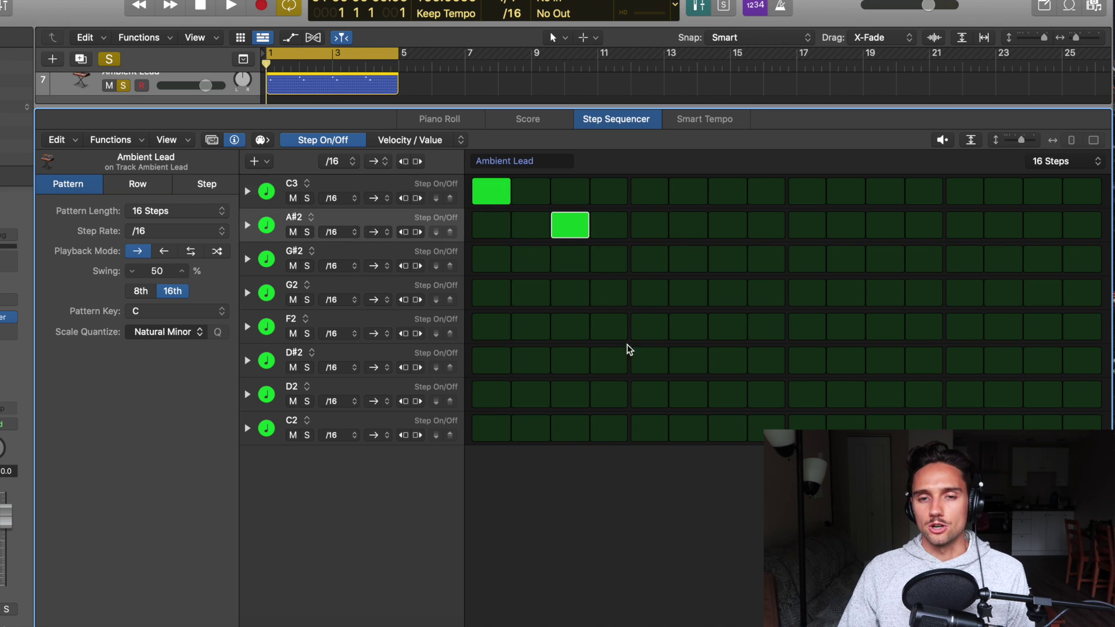
pyautogui.click(608, 360)
pyautogui.click(728, 328)
pyautogui.click(766, 258)
# Step: Play the pattern, add B2 step 9 and D3 step 10, and list the Library's piano sounds
pyautogui.press('space')
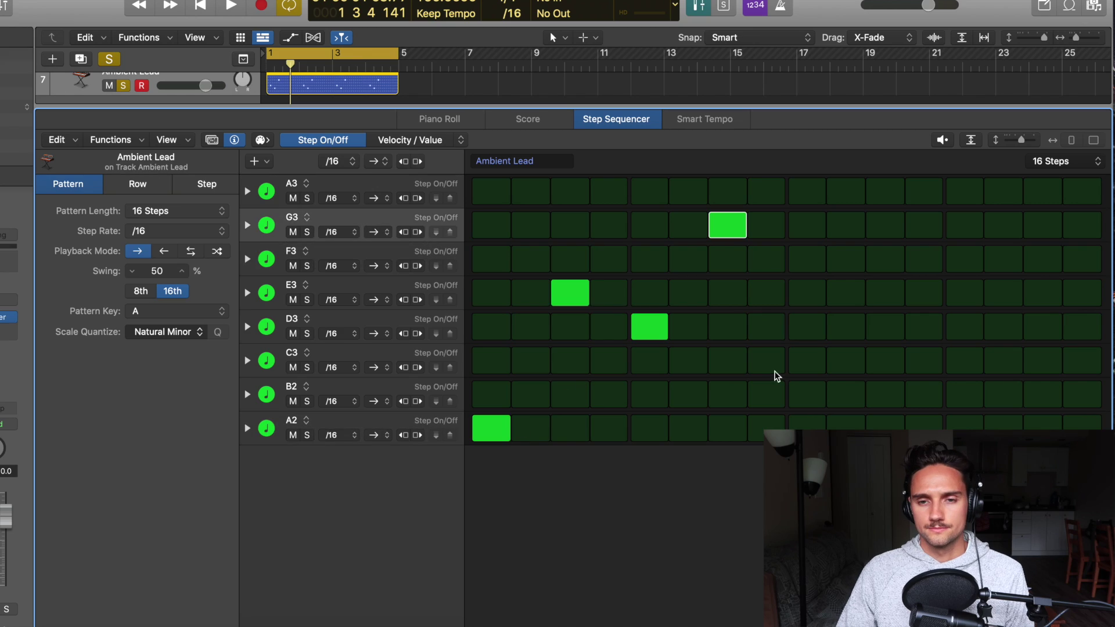
pyautogui.click(806, 394)
pyautogui.click(845, 326)
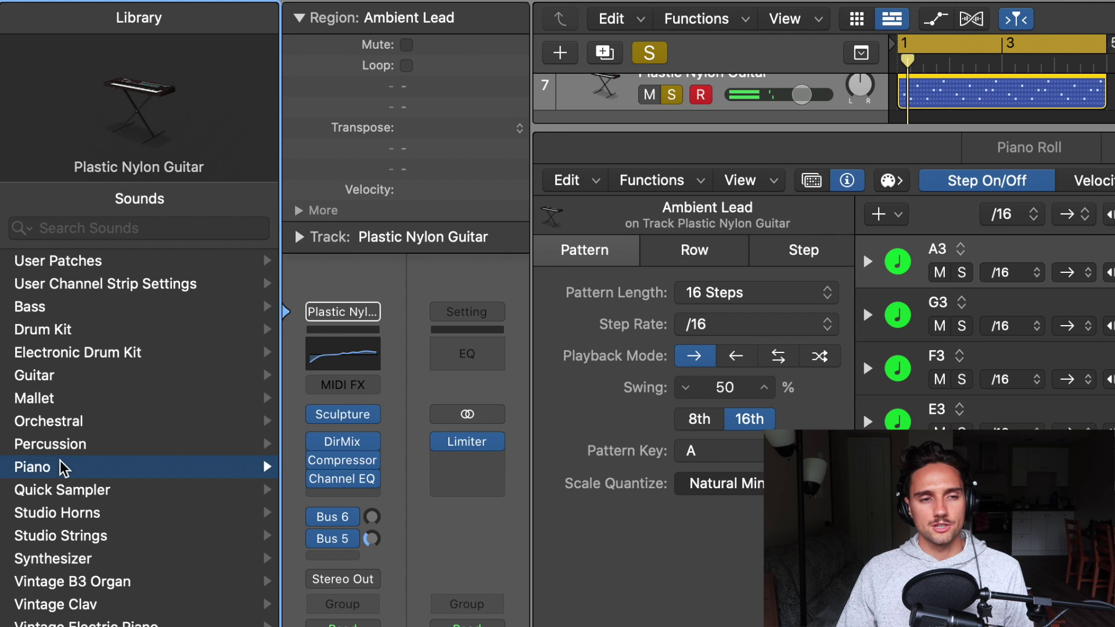
pyautogui.click(62, 465)
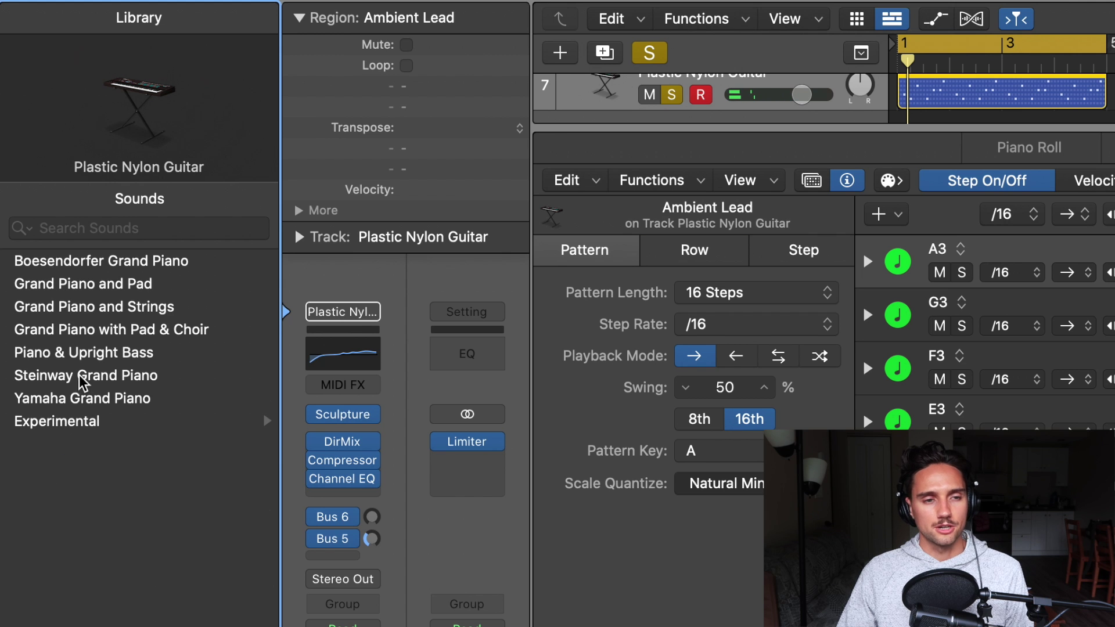
# Step: Load Yamaha Grand Piano onto the lead track in place of Plastic Nylon Guitar
pyautogui.click(81, 399)
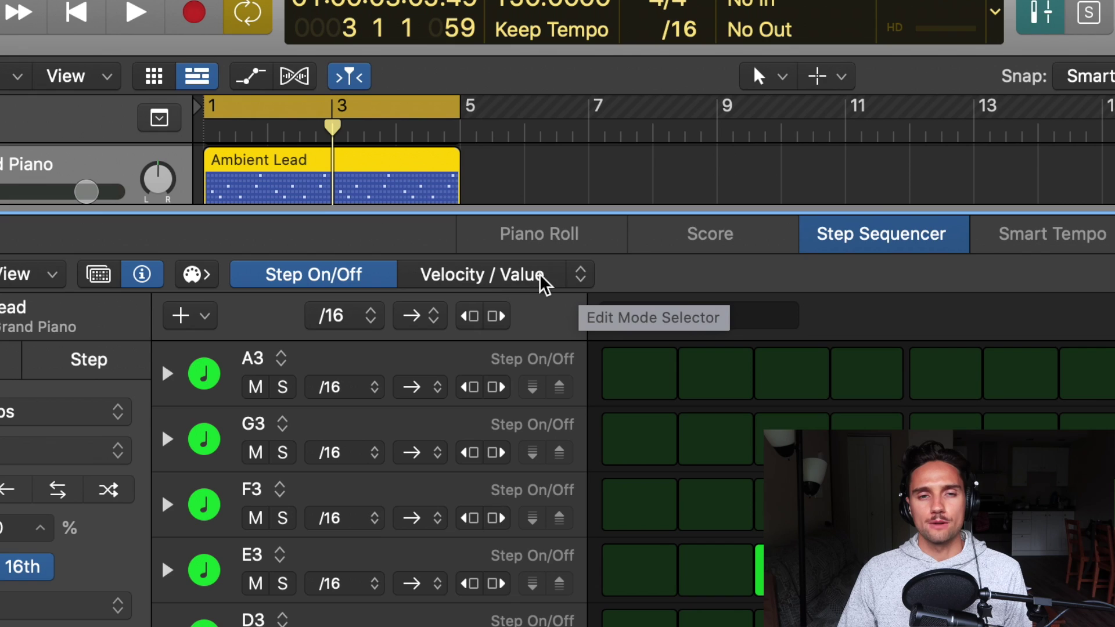
# Step: Set the step grid's edit mode to Note and select the lanes around E3
pyautogui.click(472, 278)
pyautogui.click(579, 278)
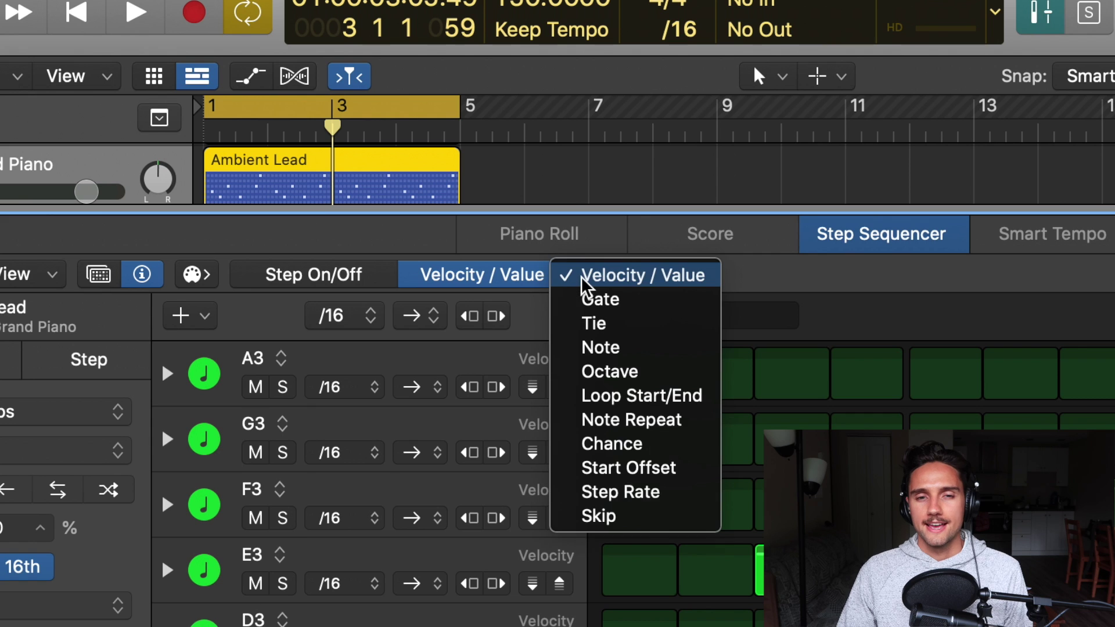
pyautogui.click(615, 348)
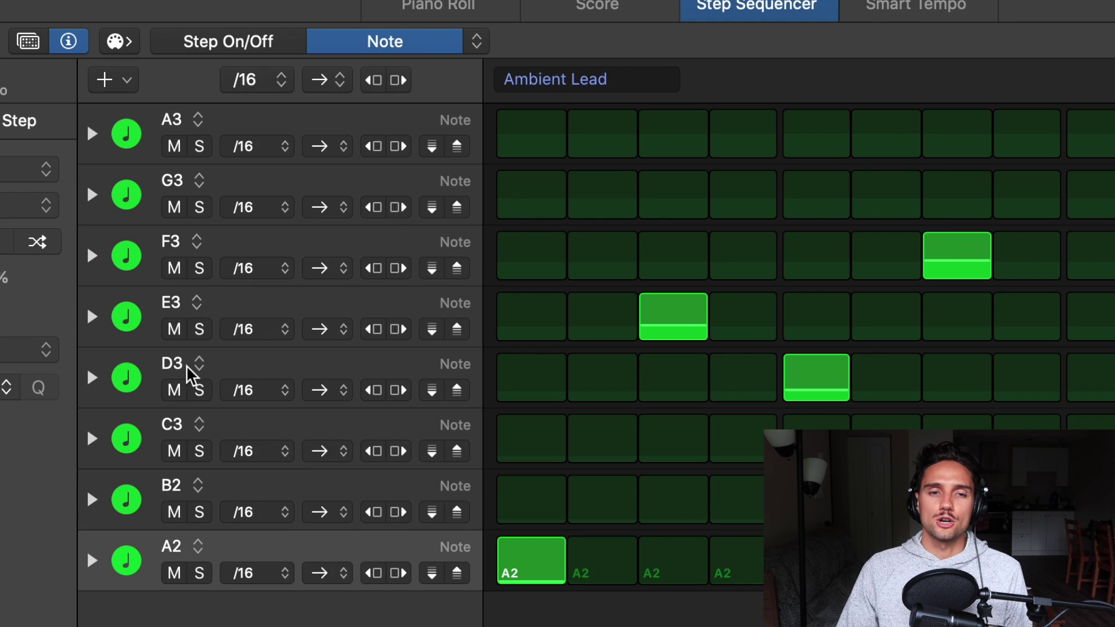
pyautogui.click(294, 129)
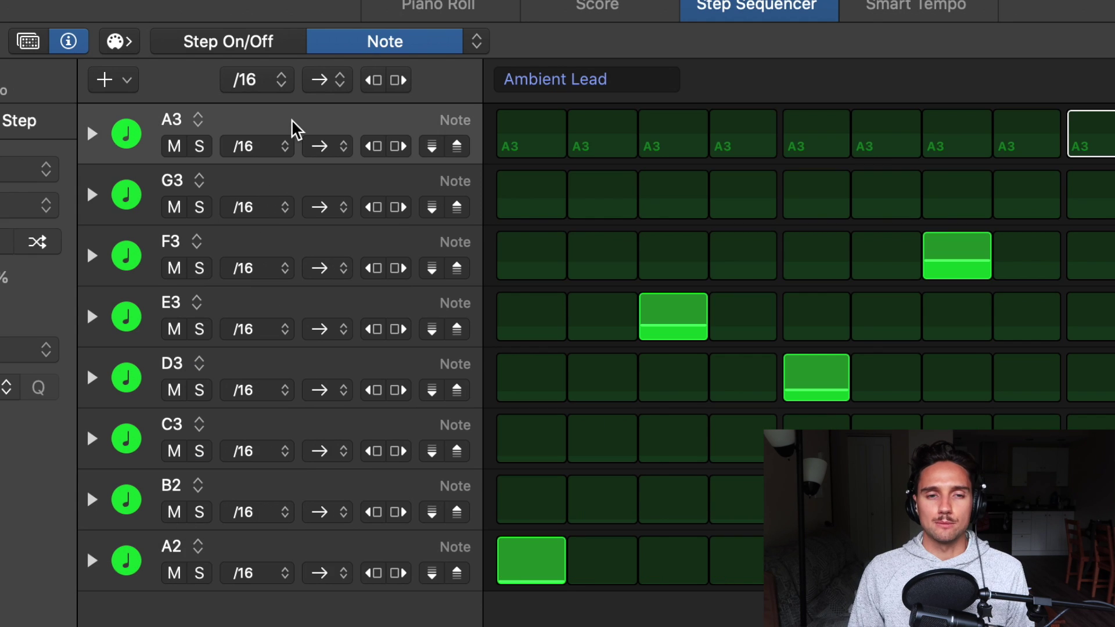
pyautogui.press('Down')
pyautogui.press('Down')
pyautogui.press('Down')
pyautogui.press('Down')
pyautogui.press('Down')
pyautogui.press('Down')
pyautogui.press('Down')
pyautogui.press('Up')
pyautogui.press('Up')
pyautogui.press('Up')
pyautogui.press('Up')
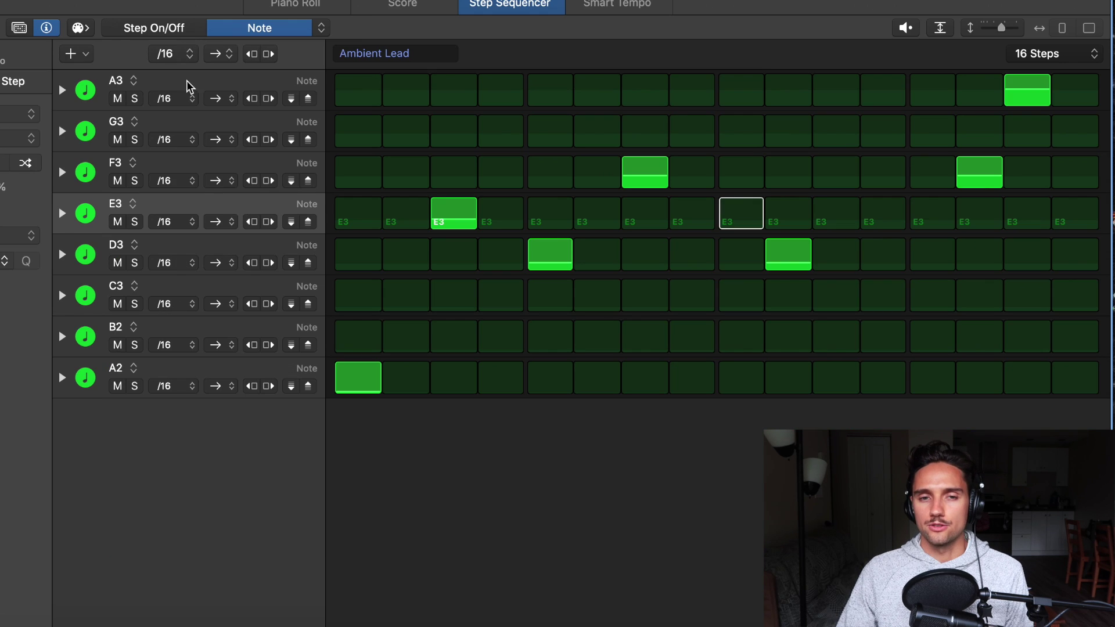
# Step: Drag steps to try pitches: A2 step to G3, Melodic step 1 to E4 then E3
pyautogui.click(186, 86)
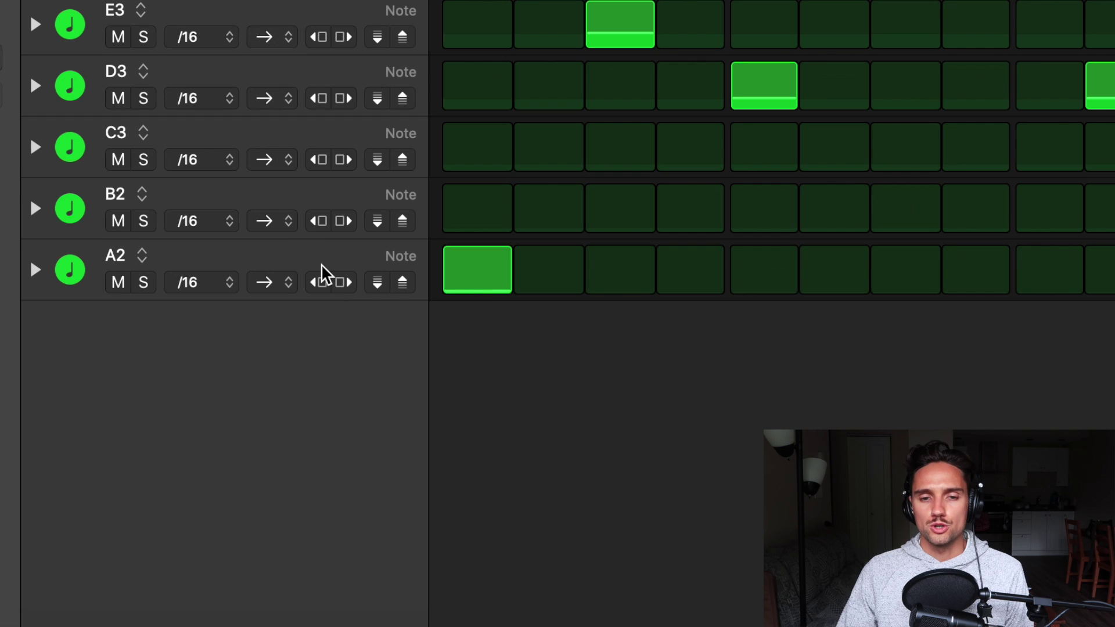
pyautogui.moveTo(358, 392); pyautogui.dragTo(366, 388)
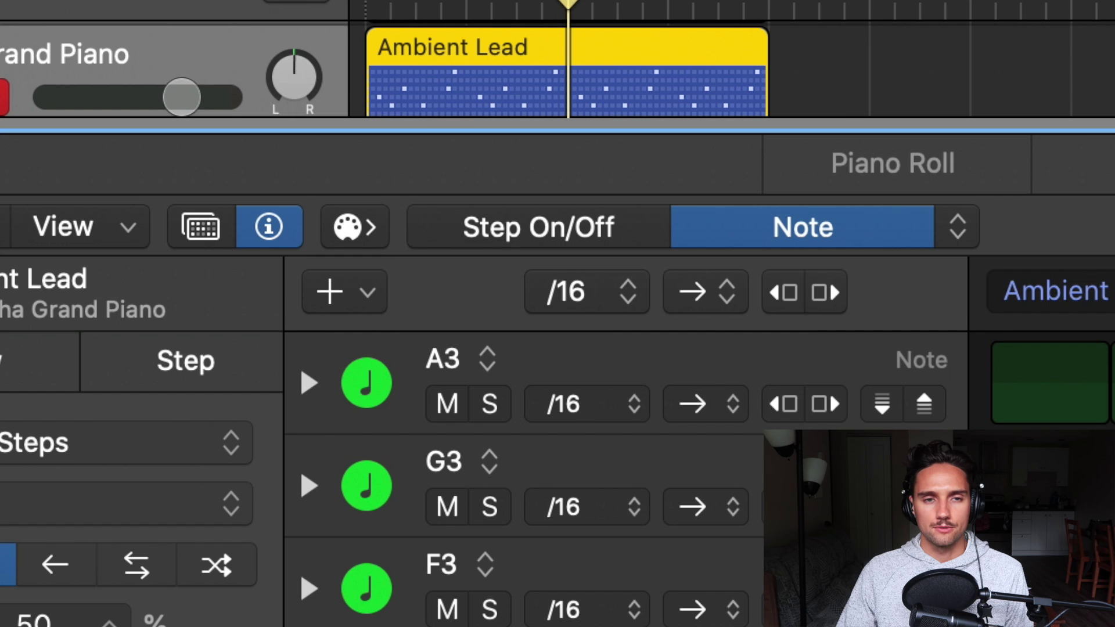
pyautogui.click(354, 226)
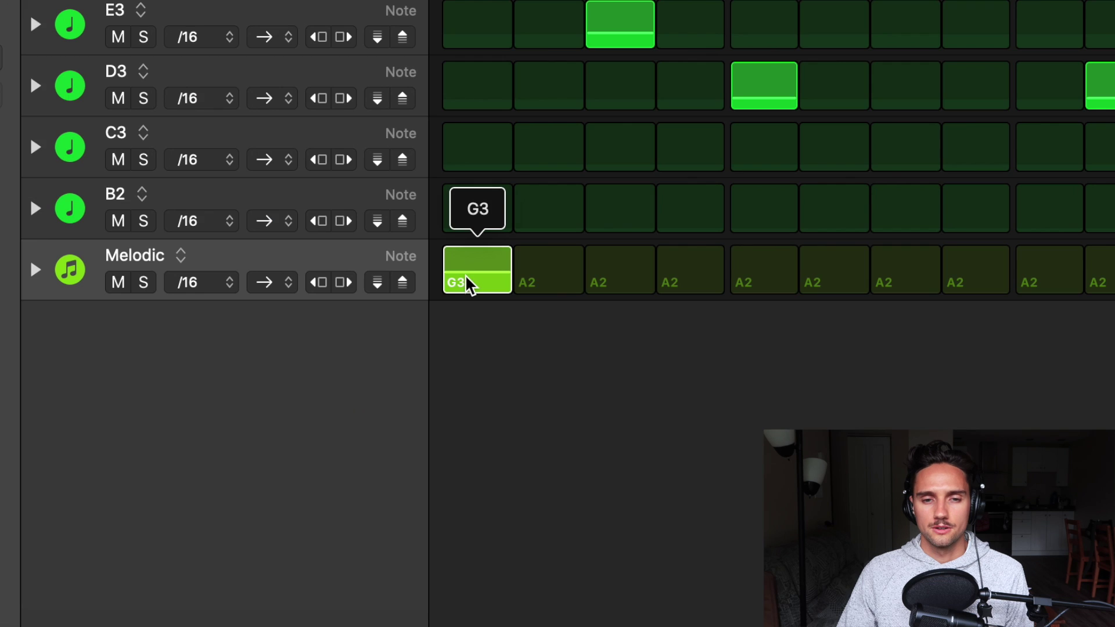
pyautogui.moveTo(468, 284)
pyautogui.mouseDown()
pyautogui.moveTo(469, 265)
pyautogui.moveTo(471, 290)
pyautogui.mouseUp()
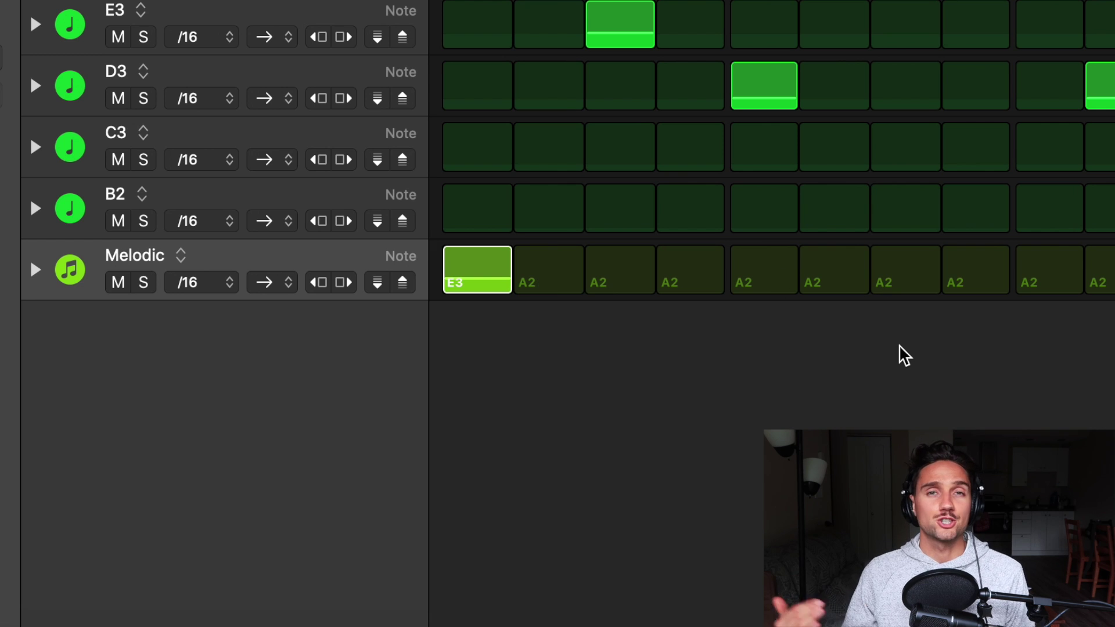
pyautogui.moveTo(488, 283)
pyautogui.mouseDown()
pyautogui.moveTo(483, 266)
pyautogui.moveTo(476, 294)
pyautogui.moveTo(485, 292)
pyautogui.mouseUp()
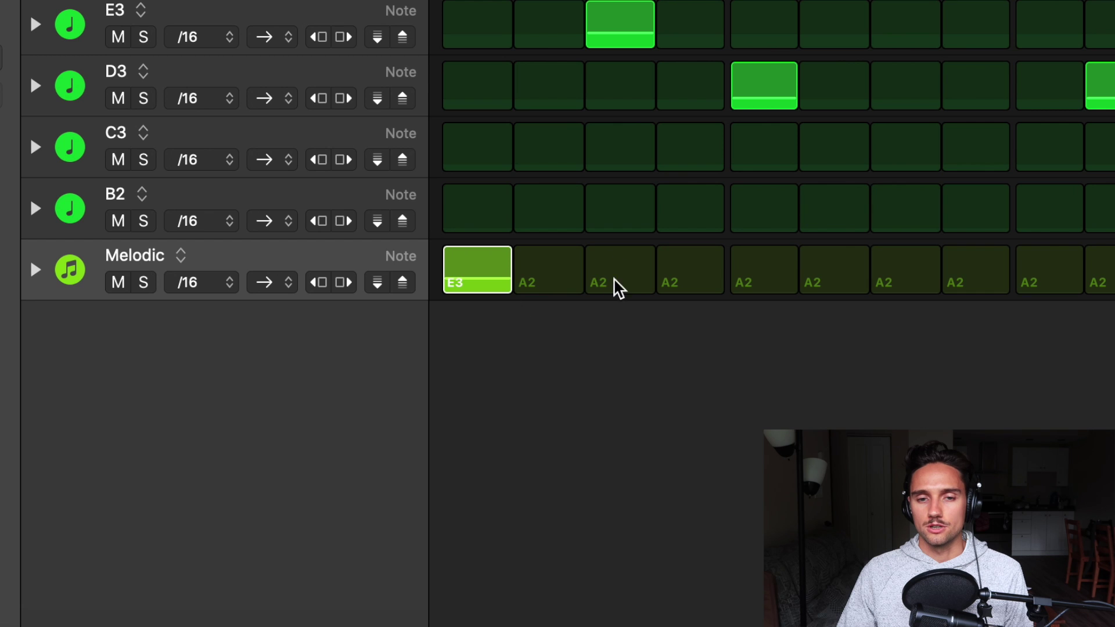
pyautogui.moveTo(614, 289)
pyautogui.mouseDown()
pyautogui.moveTo(667, 289)
pyautogui.moveTo(633, 278)
pyautogui.mouseUp()
# Step: Turn on Melodic steps 3, 5, 7 and 10 as A3, G3, G3 and C4
pyautogui.click(633, 278)
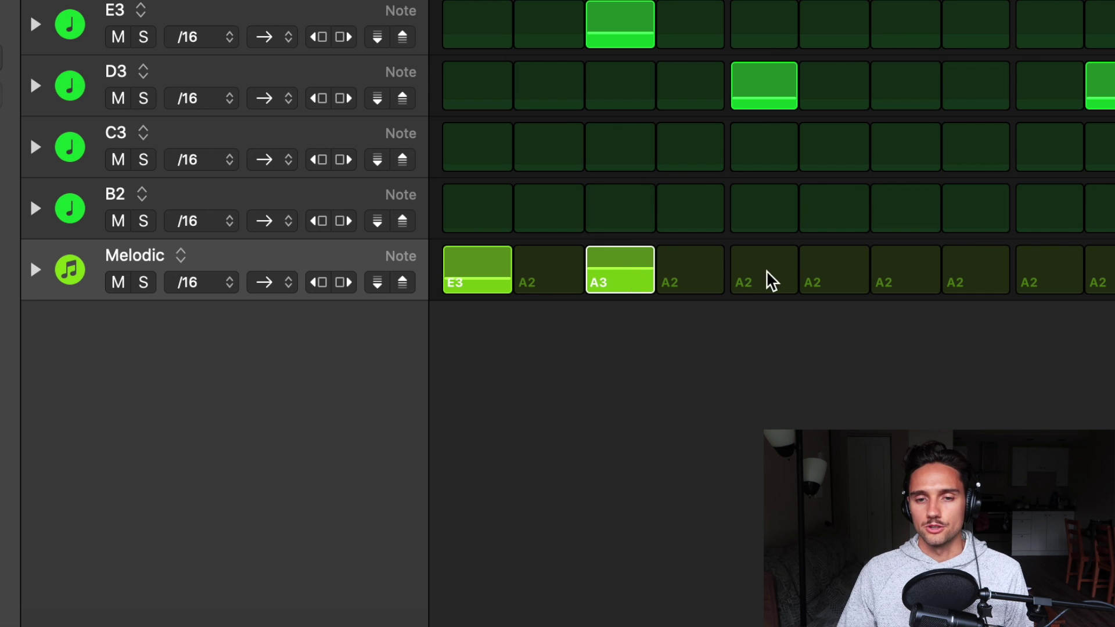
pyautogui.click(763, 278)
pyautogui.click(905, 279)
pyautogui.click(1099, 278)
# Step: Solo the Melodic lane to hear it alone, then unsolo it and return to E3
pyautogui.click(142, 283)
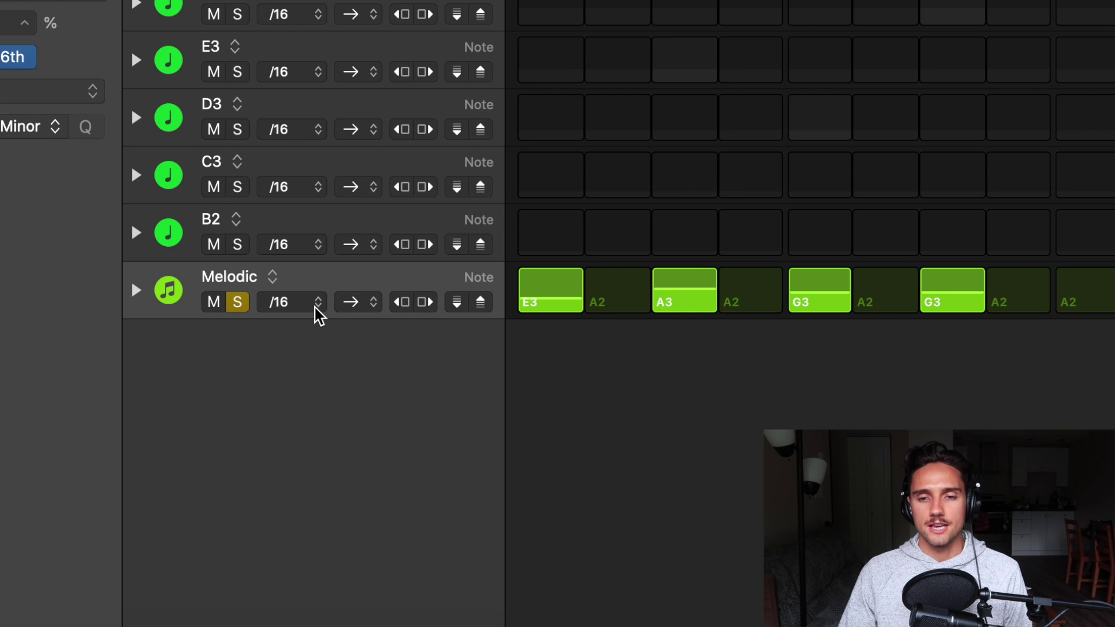
pyautogui.press('s')
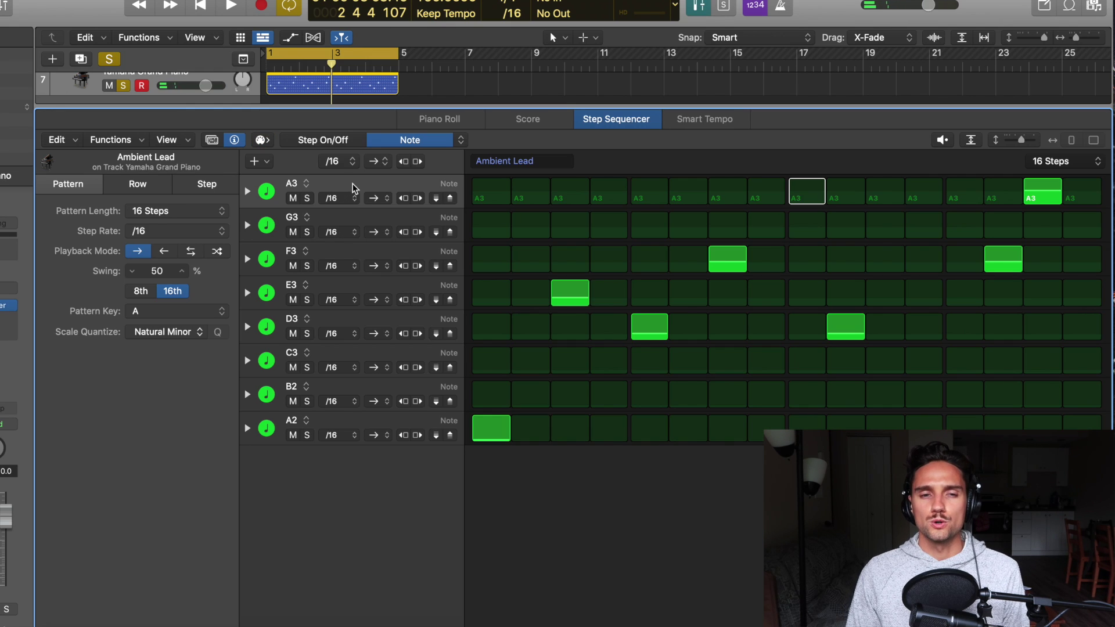
pyautogui.press('Down')
pyautogui.press('Down')
pyautogui.press('Down')
pyautogui.press('Down')
pyautogui.press('Down')
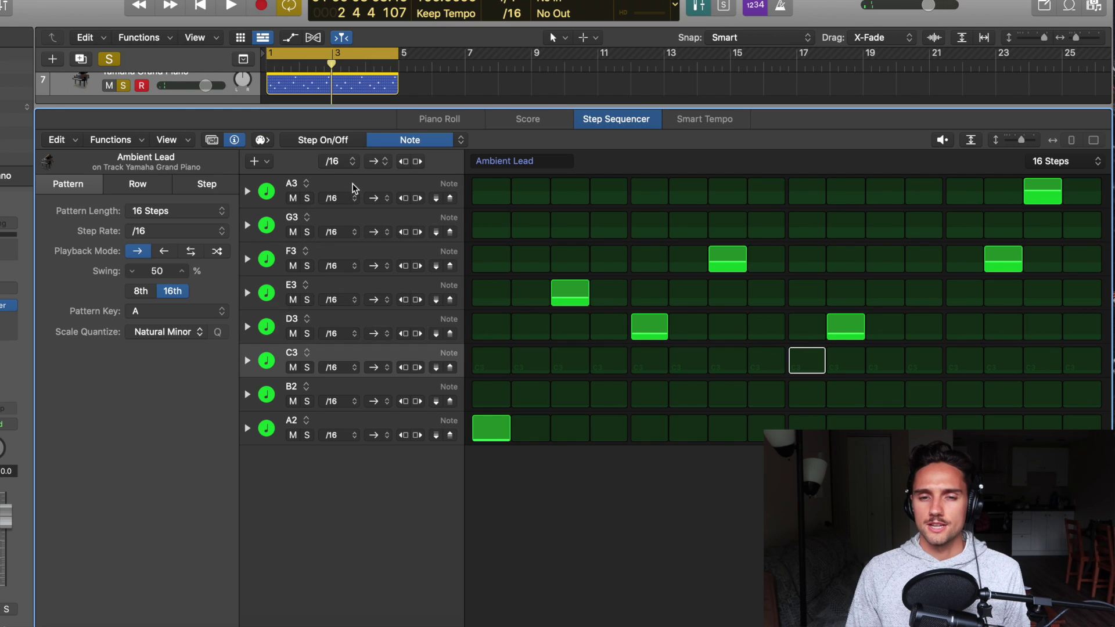
pyautogui.press('Up')
pyautogui.press('Up')
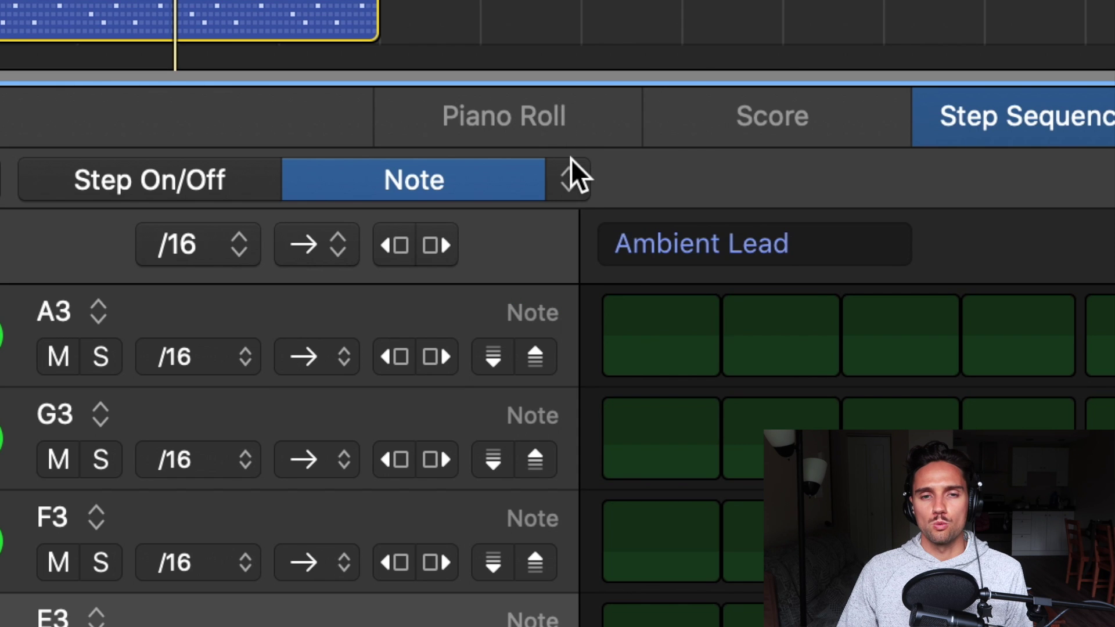
pyautogui.click(571, 159)
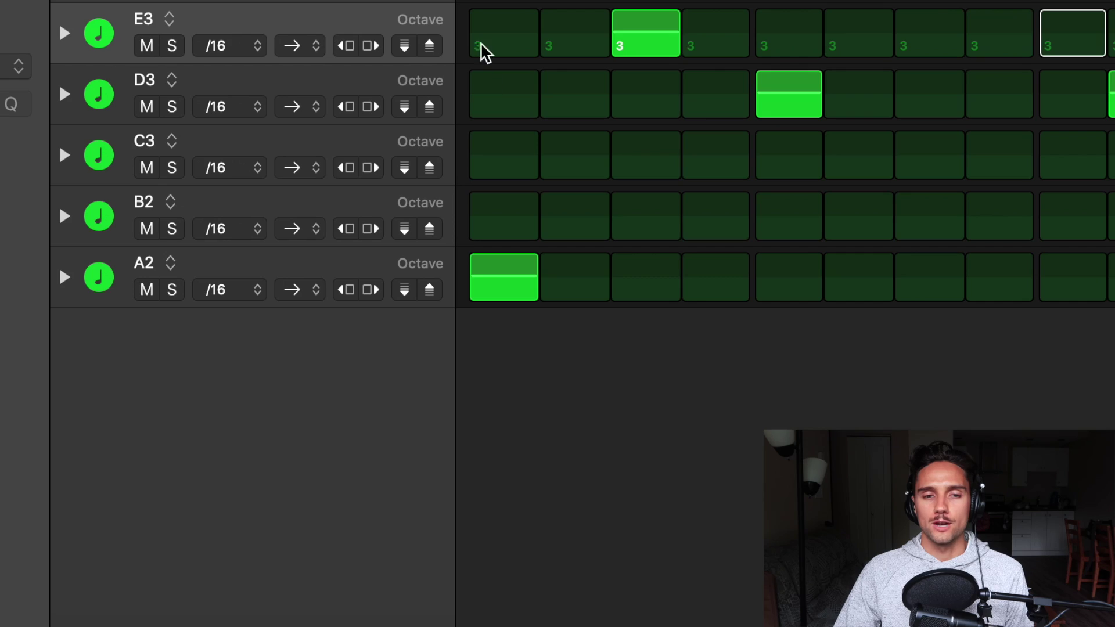
# Step: Drop the first A2 step to octave 2 and play the pattern to hear it
pyautogui.click(267, 268)
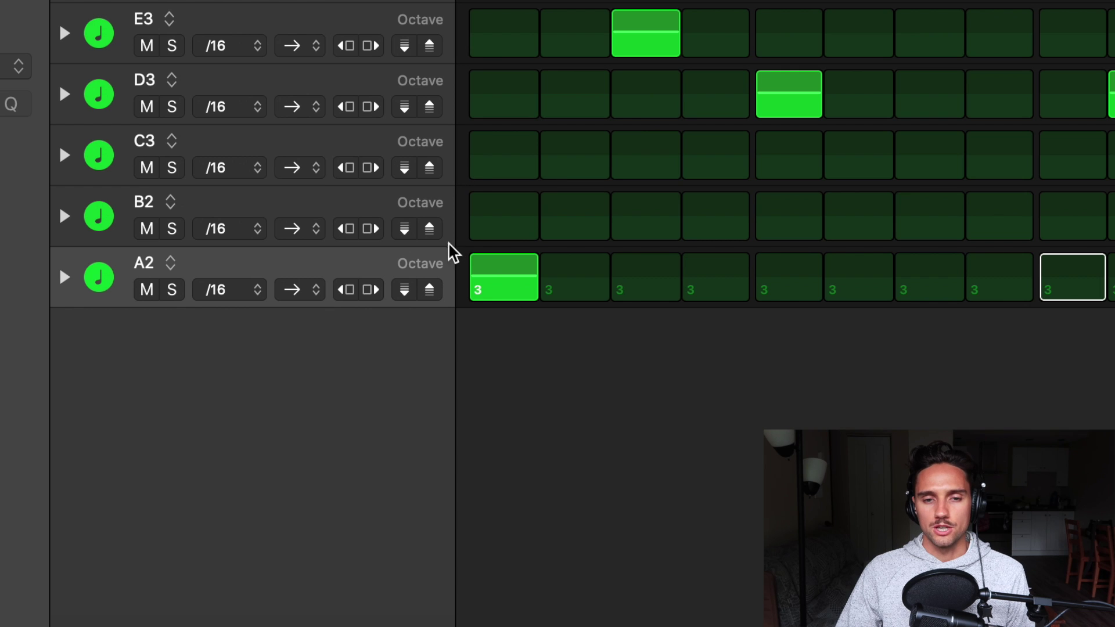
pyautogui.moveTo(525, 283); pyautogui.dragTo(526, 289)
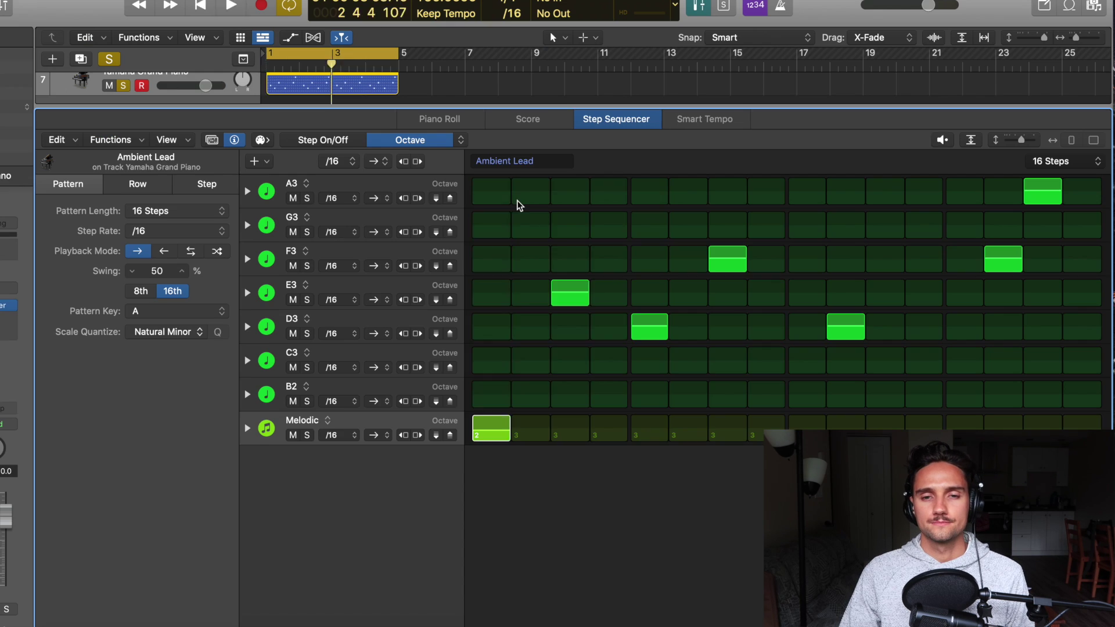
pyautogui.press('space')
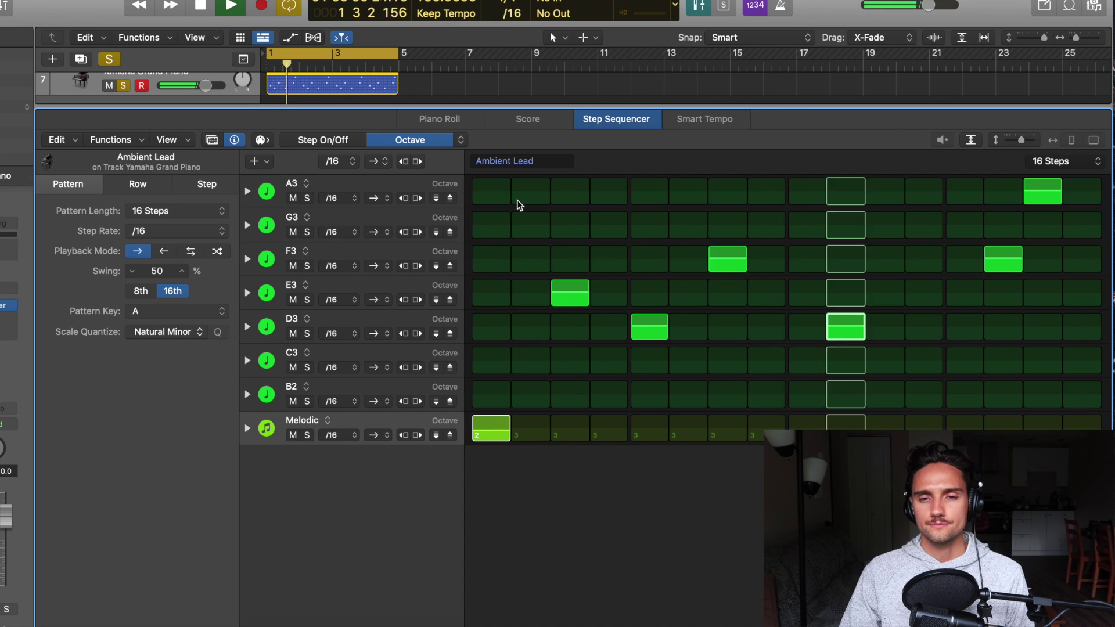
pyautogui.press('space')
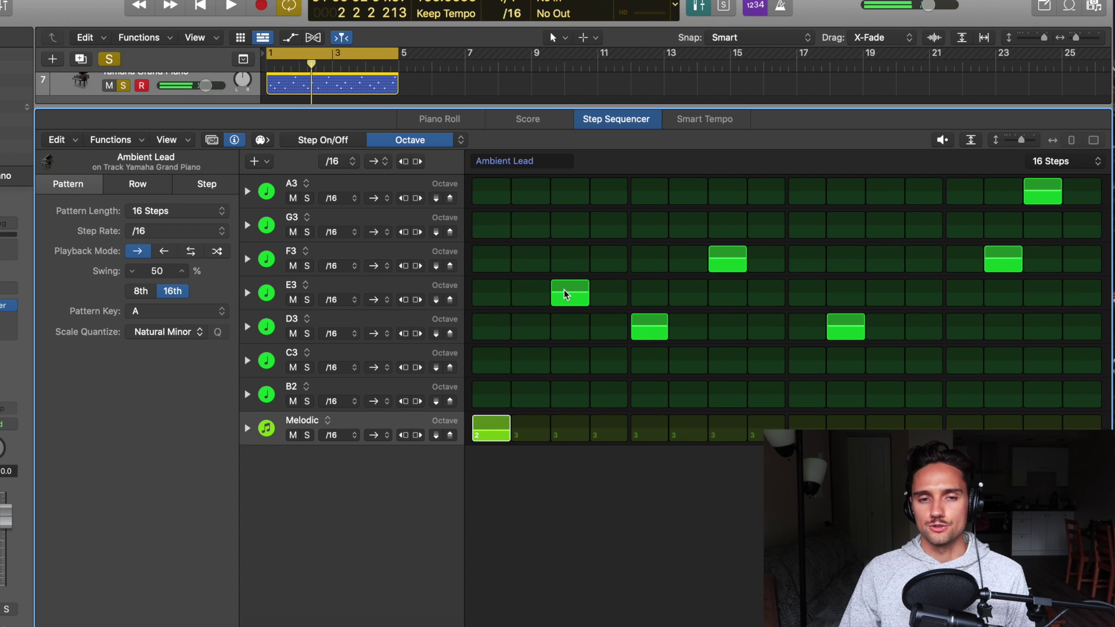
# Step: Review the octave values on the E3, bottom and Melodic lanes
pyautogui.click(369, 291)
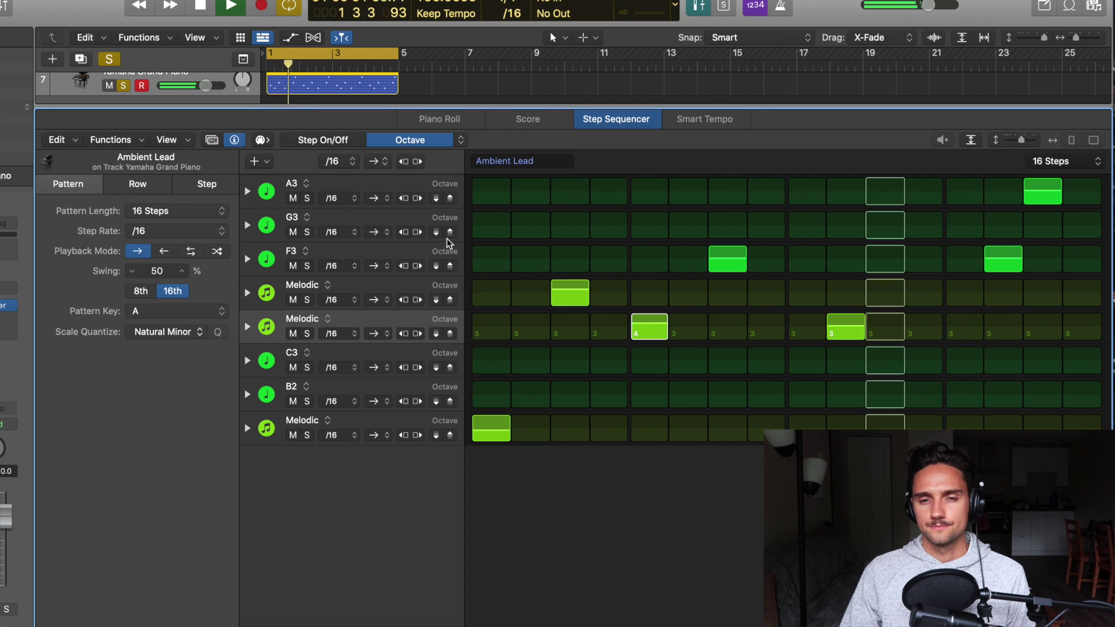
pyautogui.press('space')
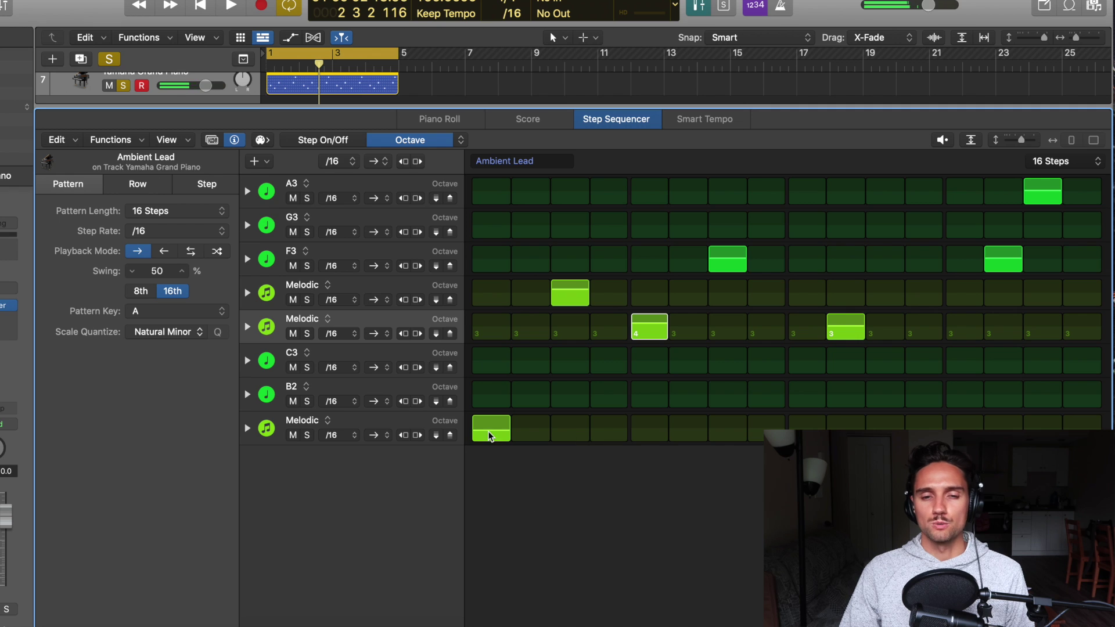
pyautogui.click(493, 434)
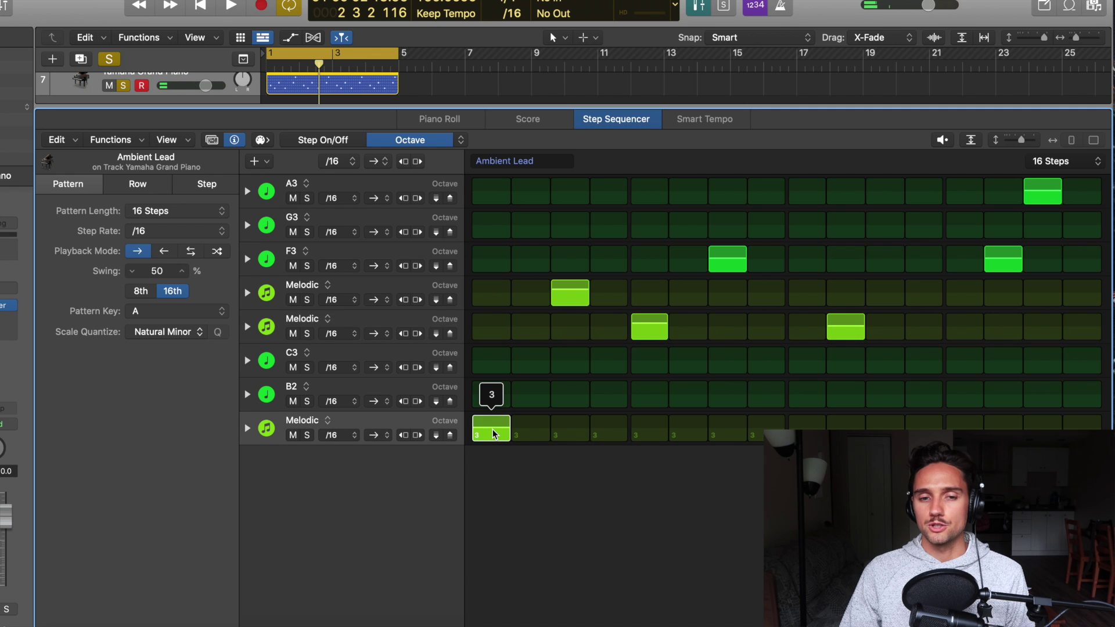
pyautogui.click(581, 298)
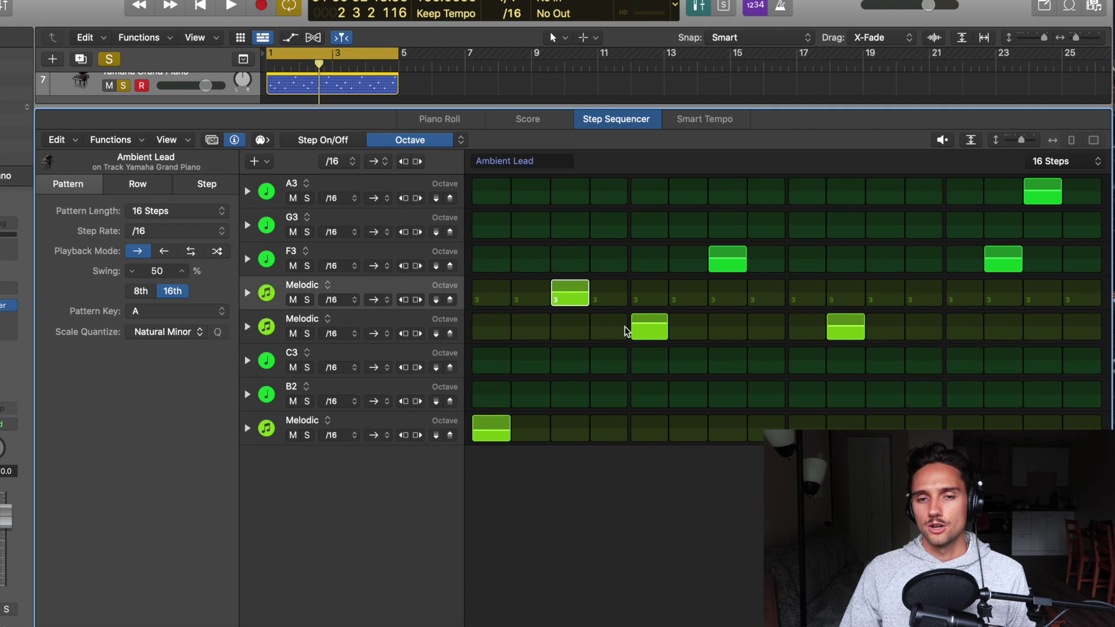
pyautogui.click(646, 331)
pyautogui.click(572, 296)
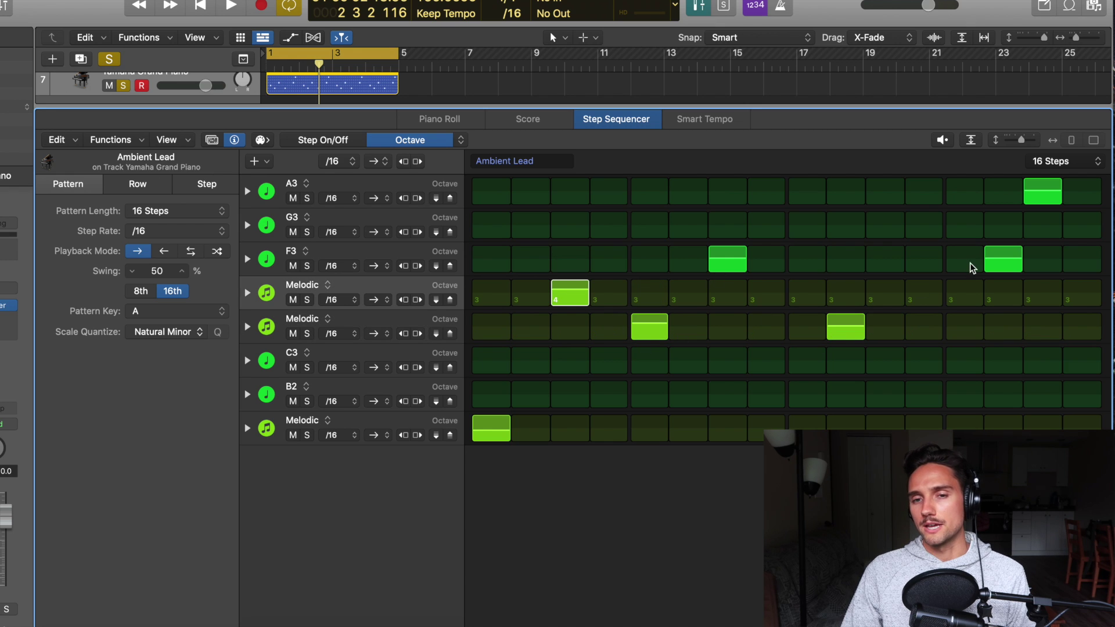
pyautogui.click(667, 105)
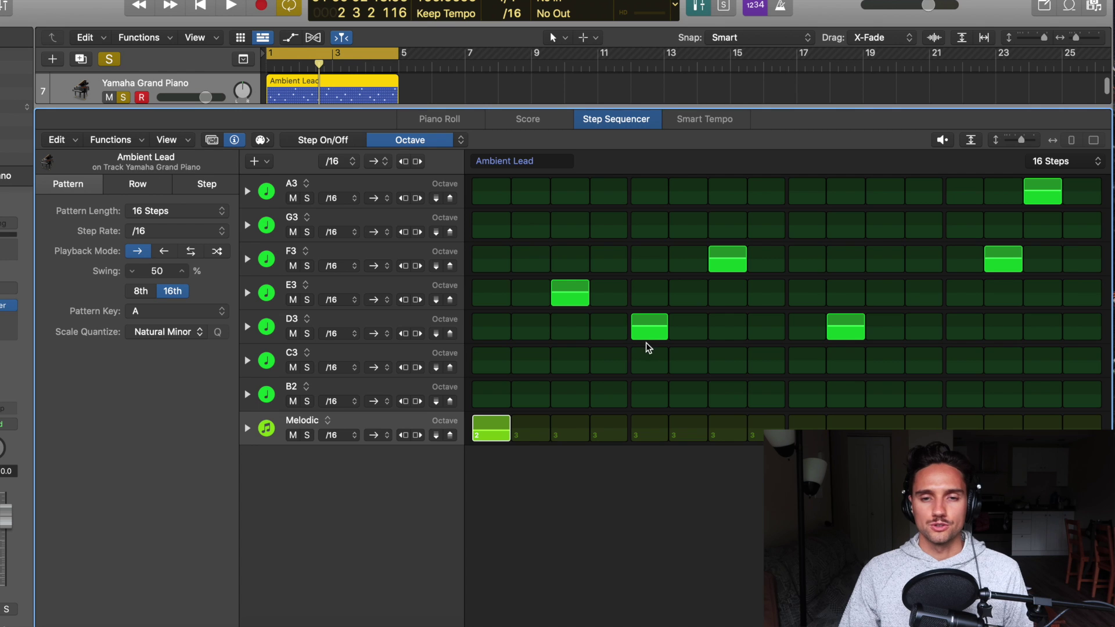
pyautogui.click(807, 292)
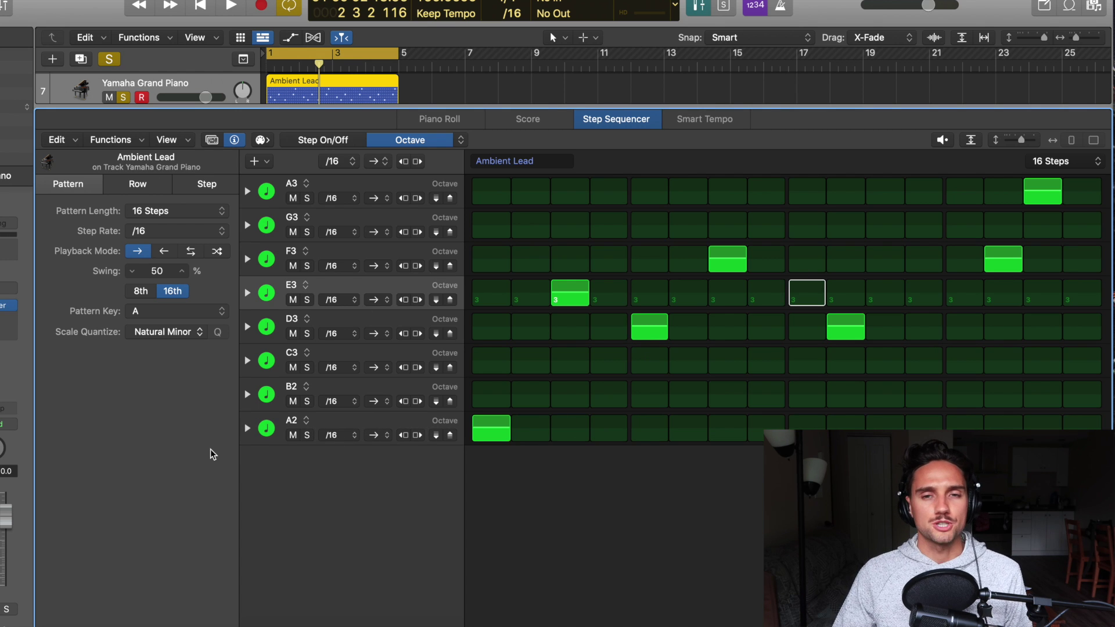
pyautogui.click(459, 140)
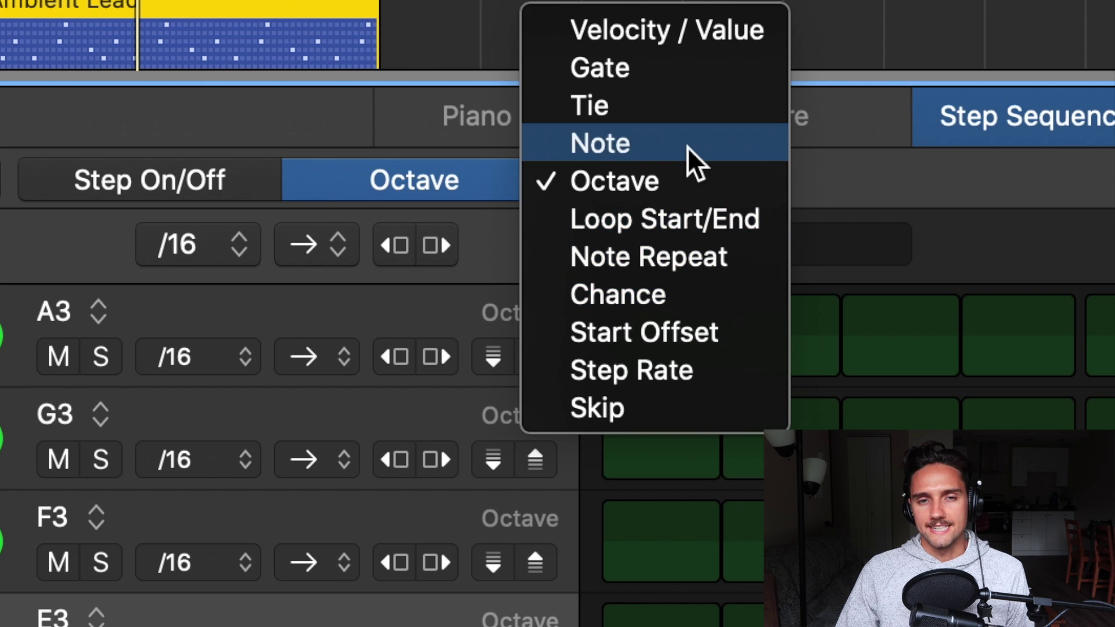
# Step: Switch to Tie mode and tie the A2, C3 and E3 notes across steps 1–6
pyautogui.click(683, 108)
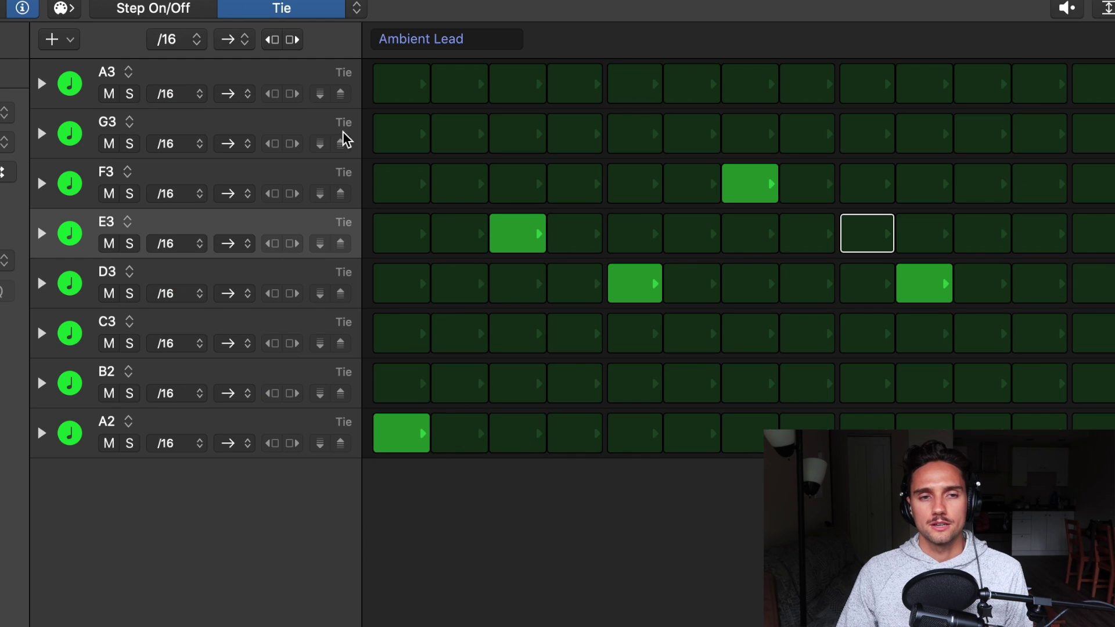
pyautogui.moveTo(443, 434); pyautogui.dragTo(683, 445)
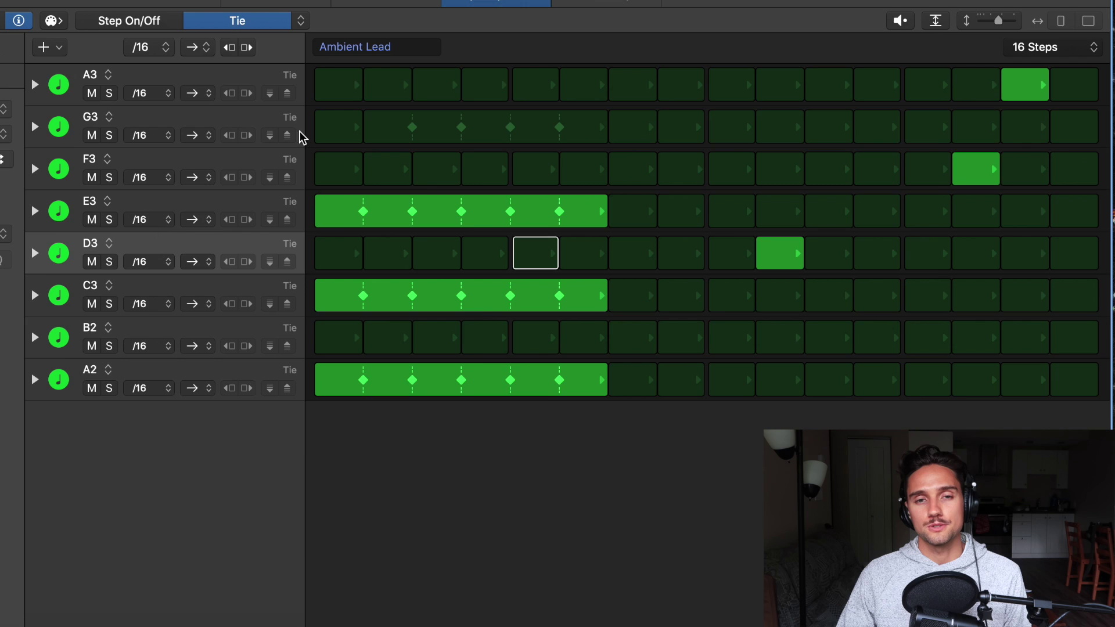
pyautogui.click(301, 20)
# Step: Check the step editing modes, leaving the grid on Tie
pyautogui.click(433, 22)
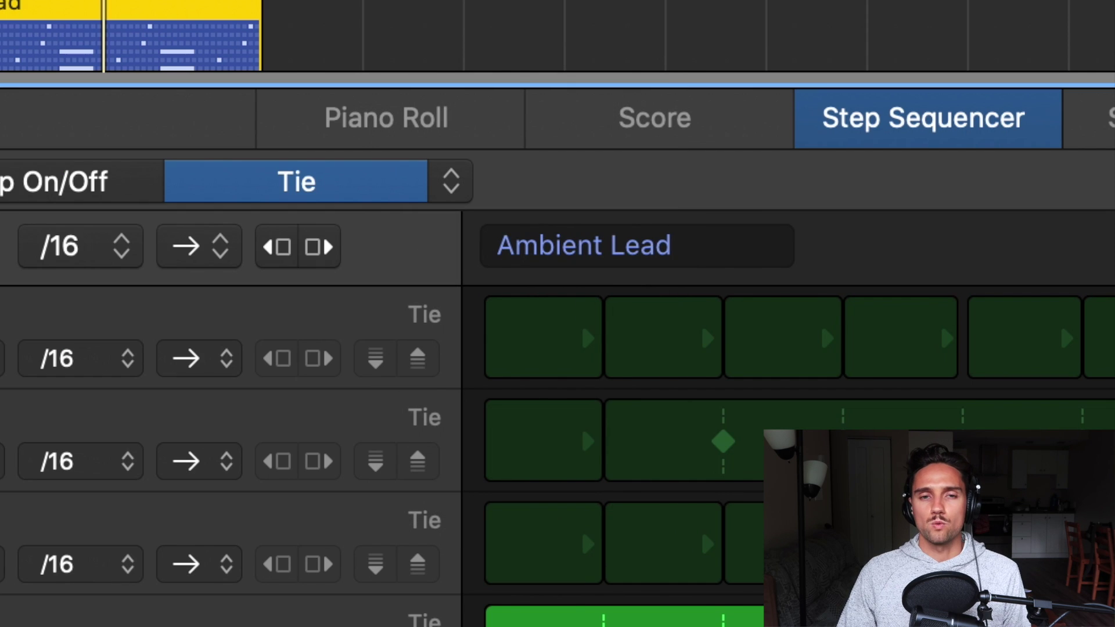
pyautogui.click(450, 181)
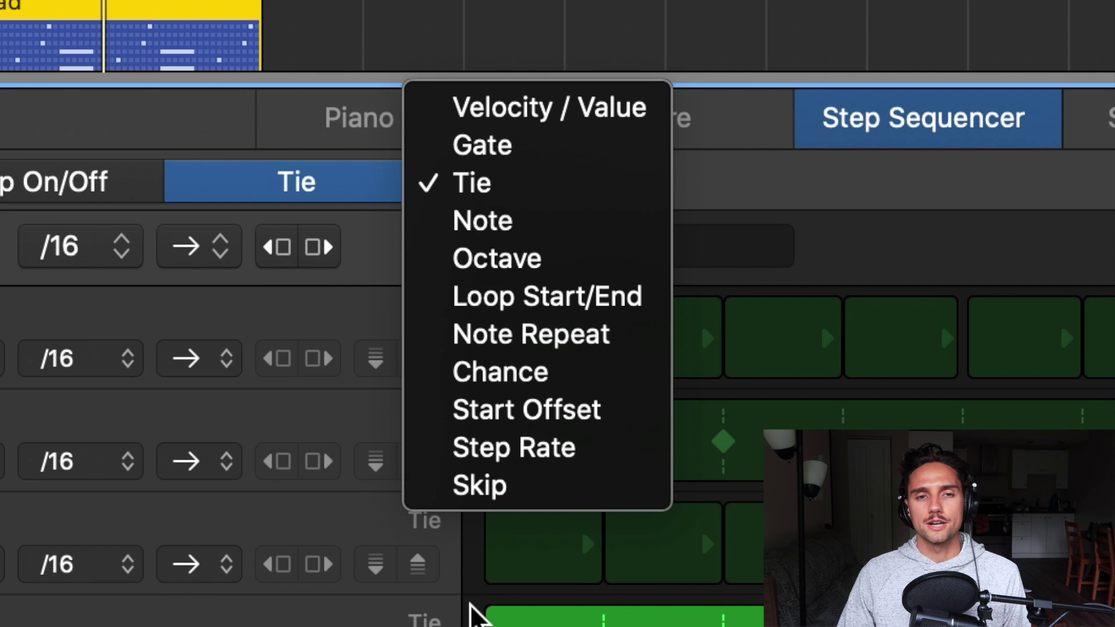
pyautogui.click(279, 186)
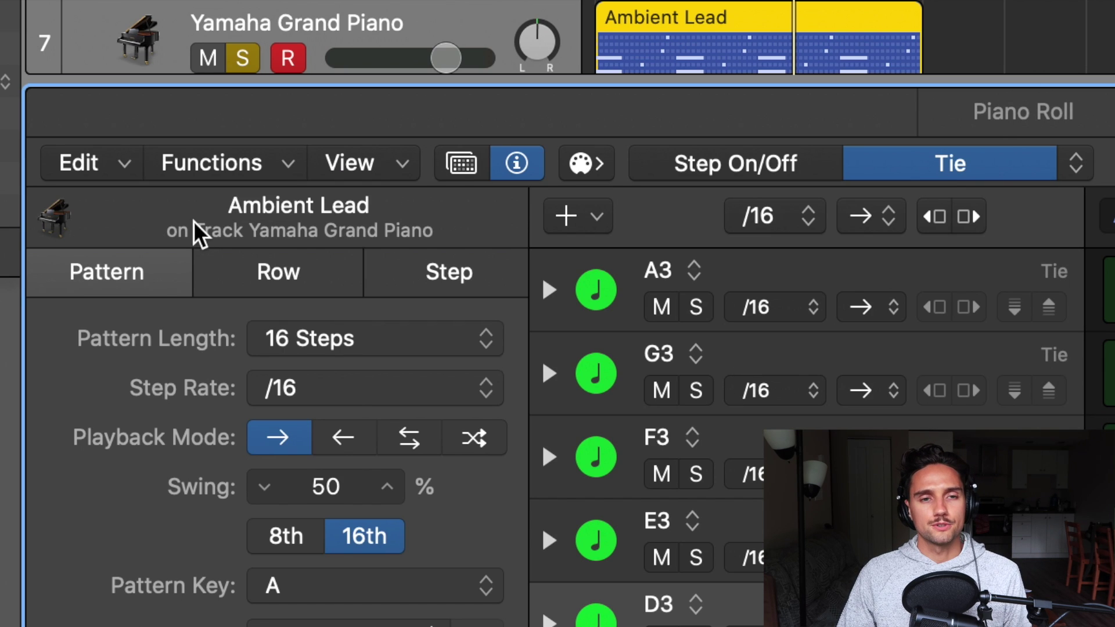
# Step: Load the Eternal Echoes preset from the Melodic patterns, filling rows C2–D4
pyautogui.click(470, 172)
pyautogui.click(516, 169)
pyautogui.click(464, 174)
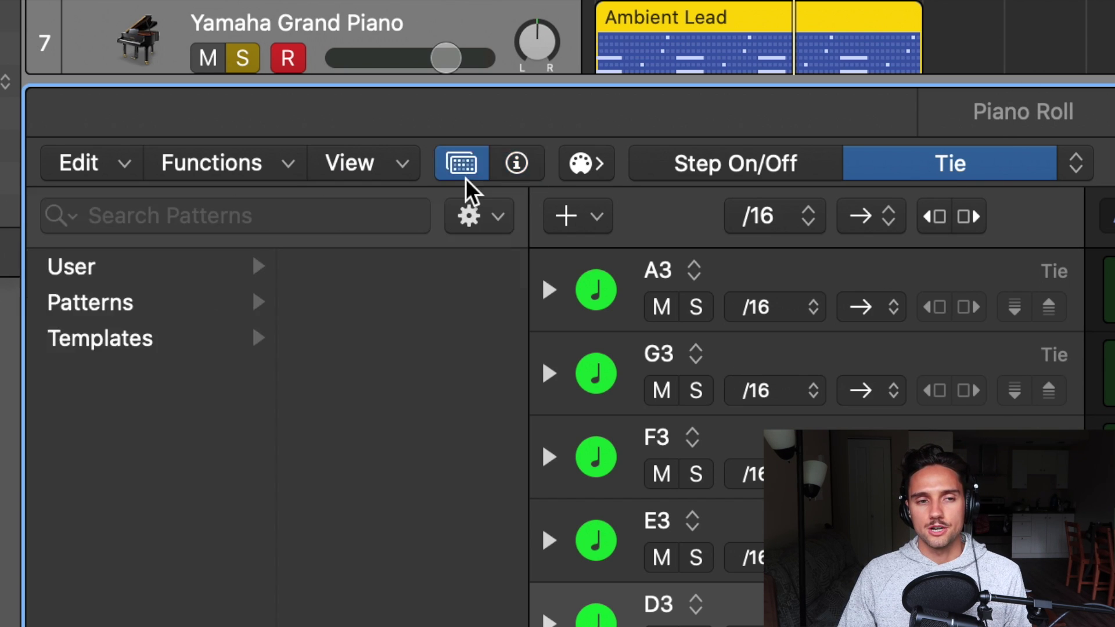
pyautogui.click(143, 317)
pyautogui.click(325, 347)
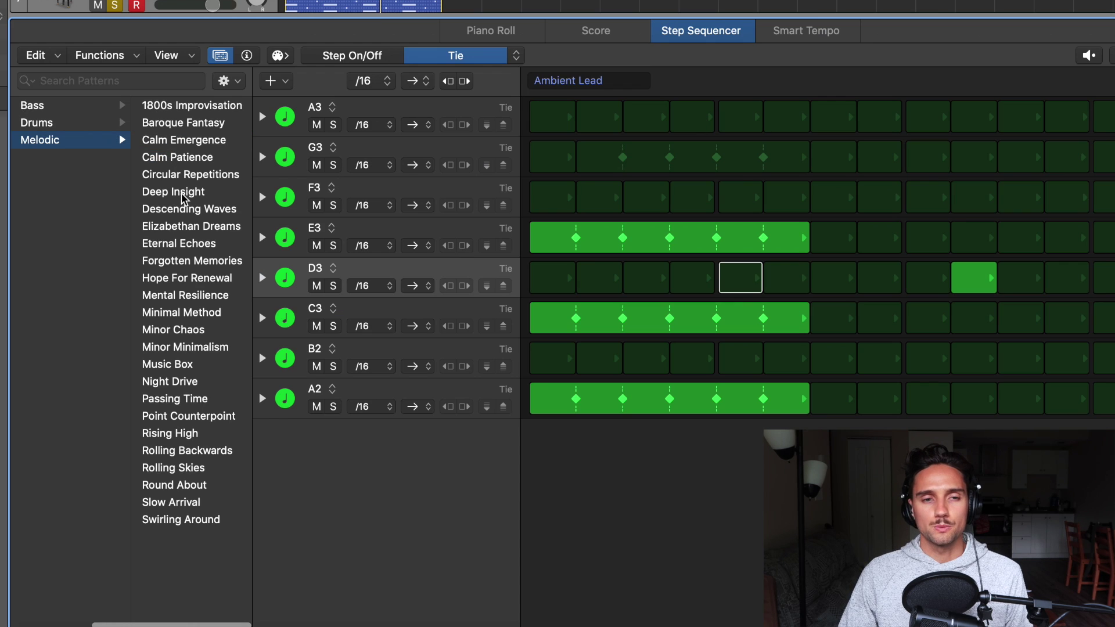
pyautogui.scroll(2, 192, 291)
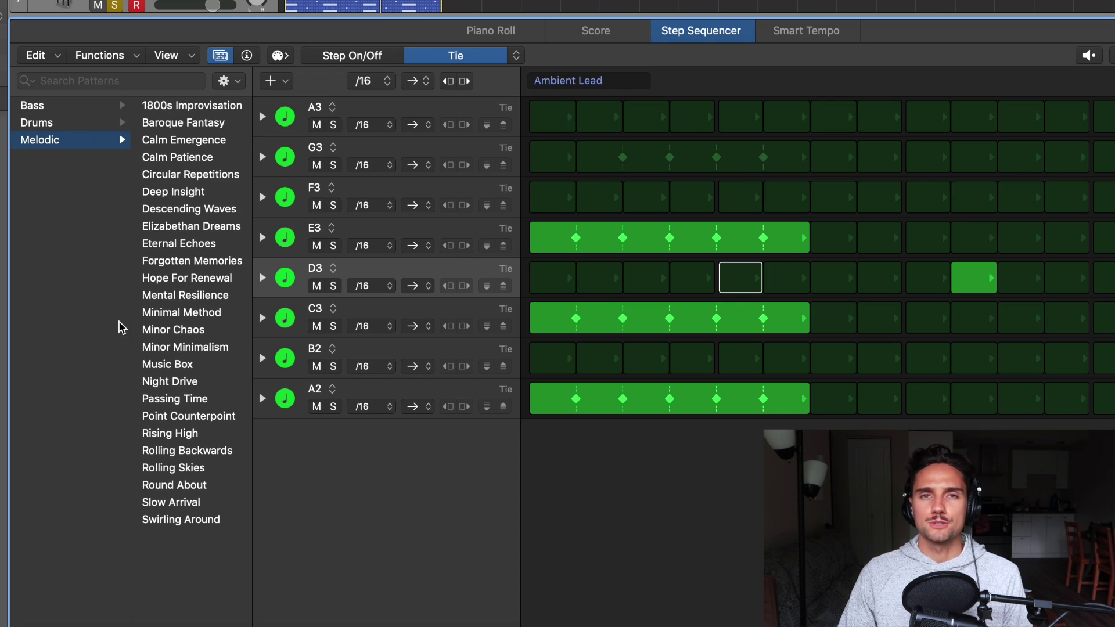
pyautogui.click(172, 249)
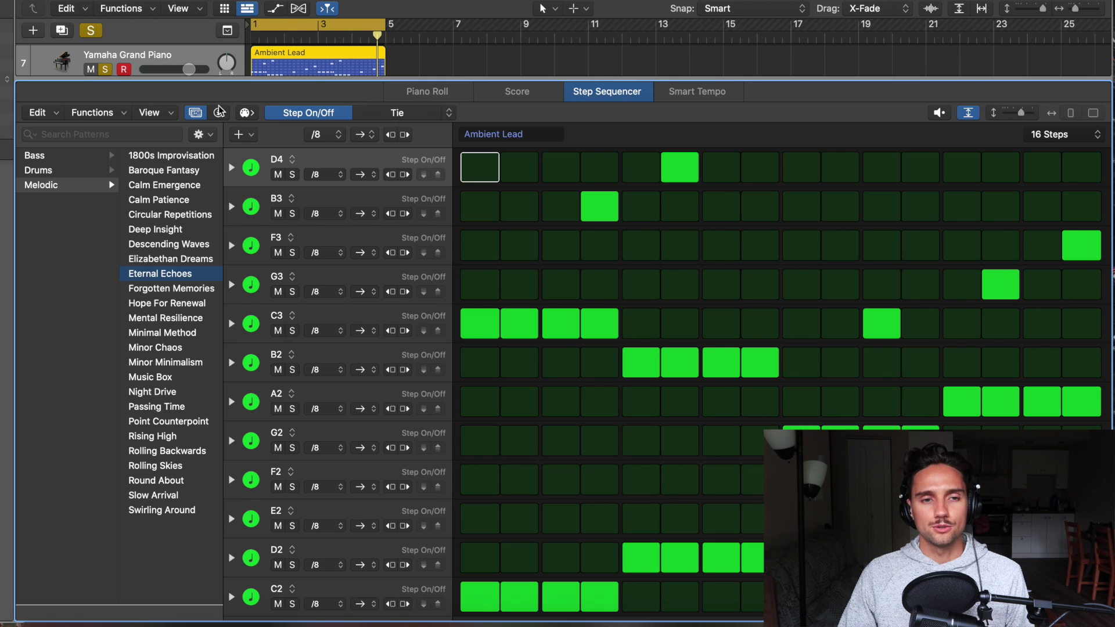
pyautogui.click(150, 112)
# Step: Show edit mode values always on all rows, with the grid editing Velocity/Value
pyautogui.moveTo(219, 183)
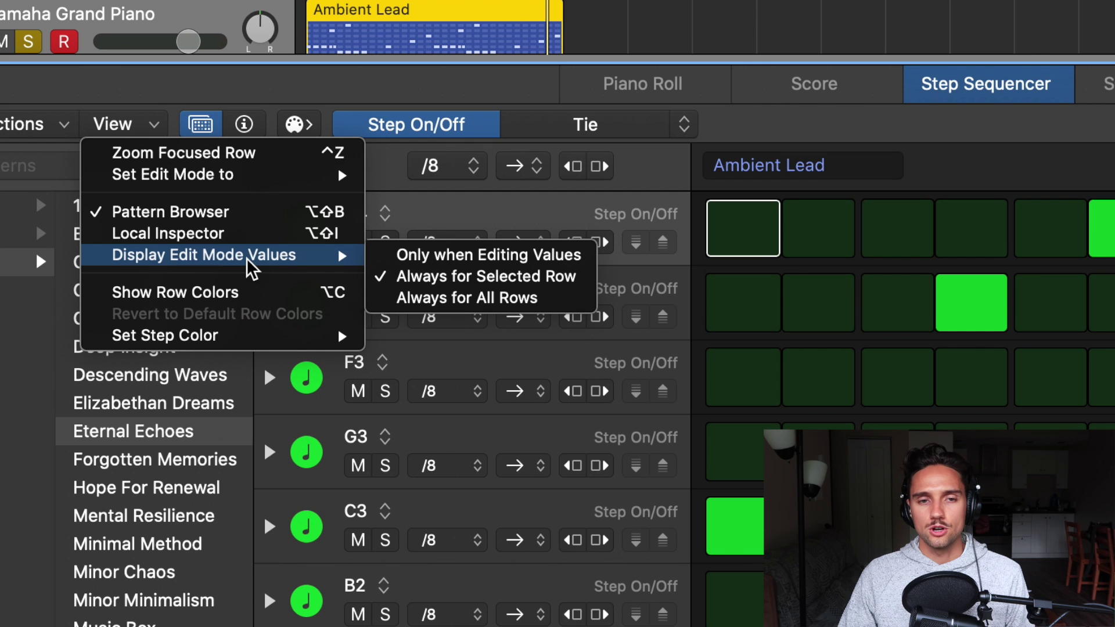
pyautogui.click(435, 298)
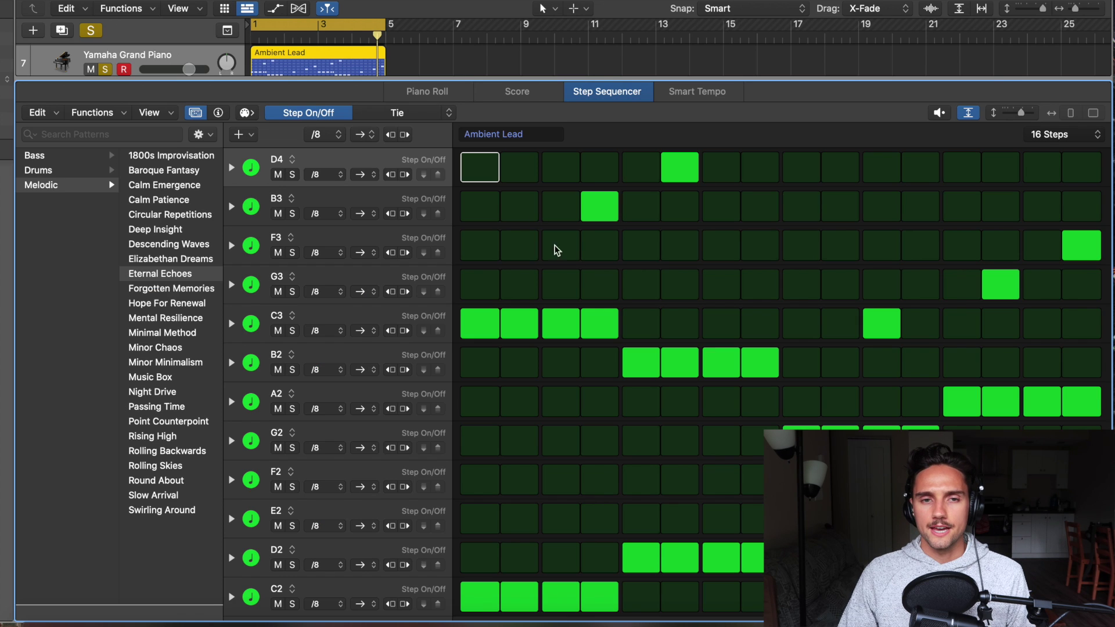
pyautogui.click(433, 112)
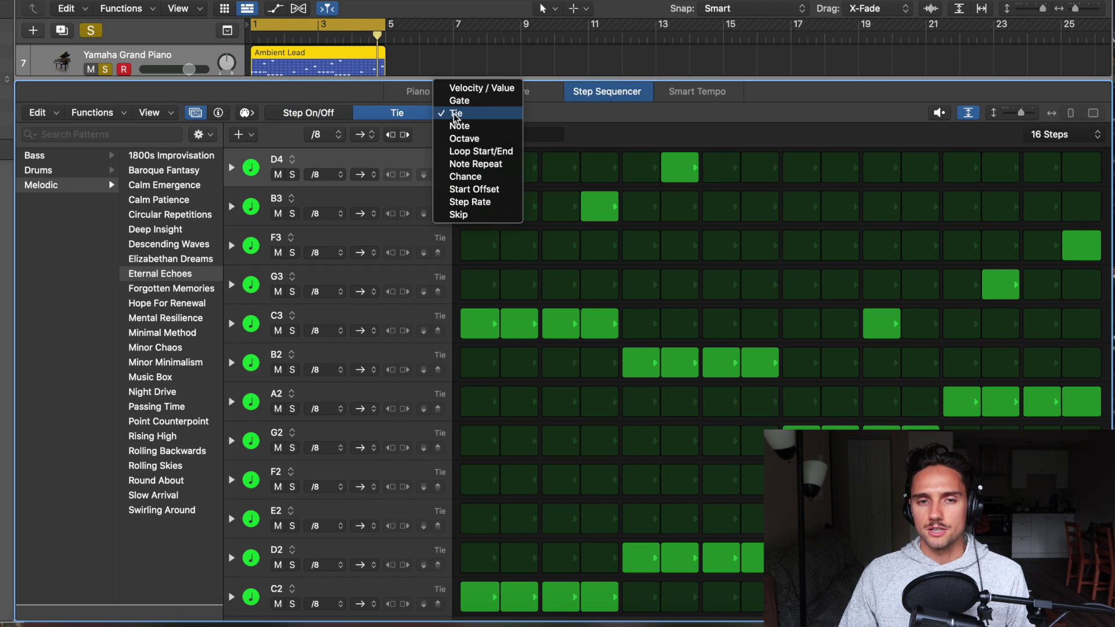
pyautogui.click(470, 201)
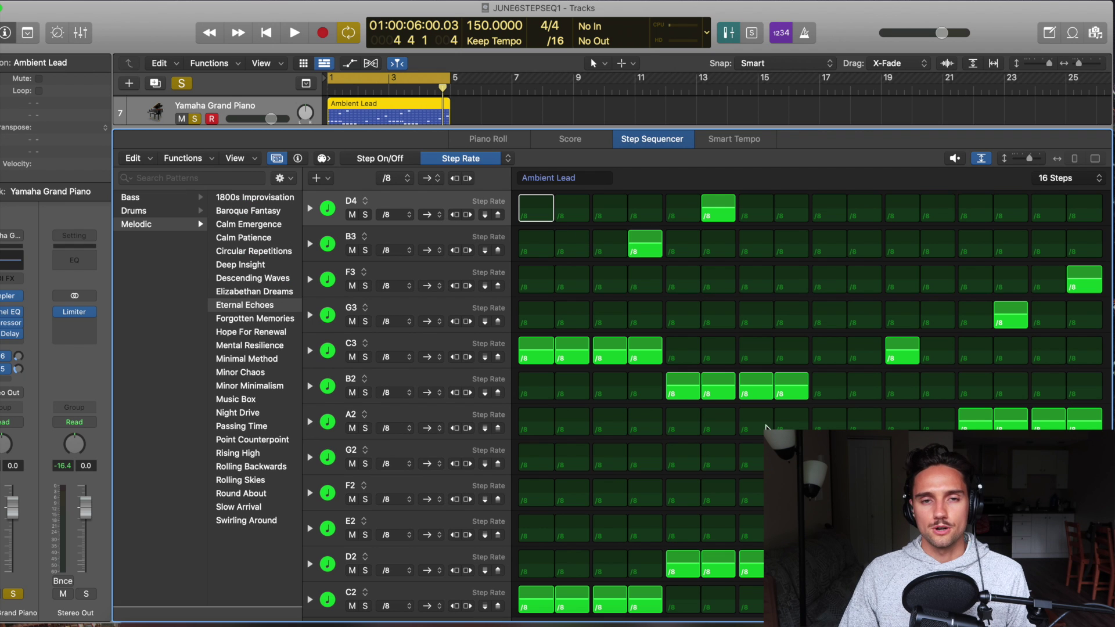
pyautogui.click(491, 163)
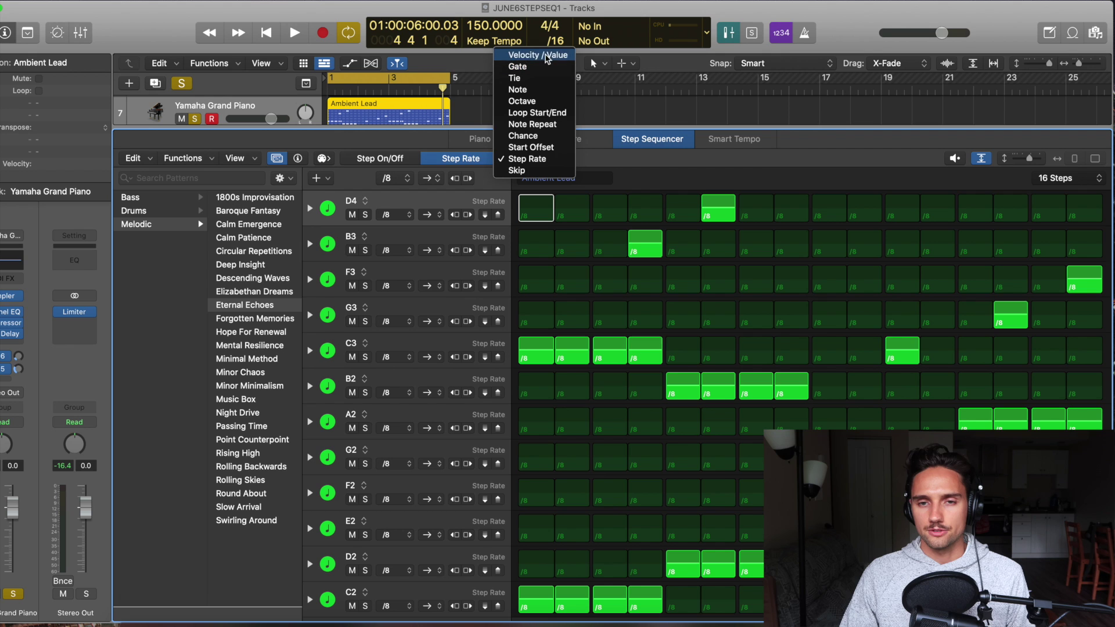
pyautogui.click(546, 56)
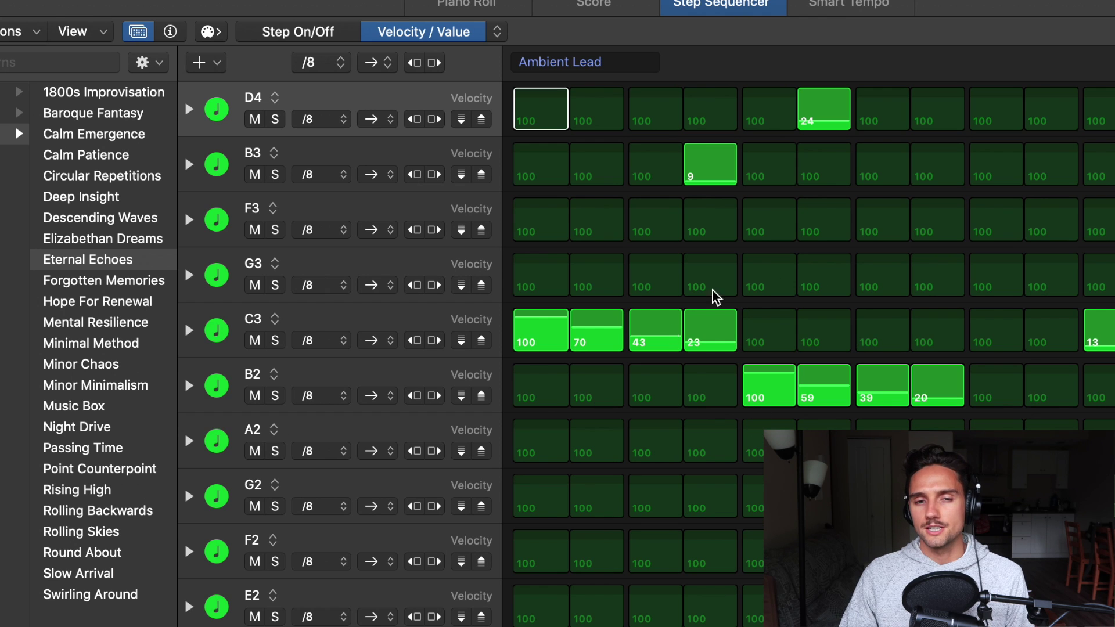
# Step: Close the Step Sequencer, play Ambient Lead with the Drums, and lower Drums to -6 dB
pyautogui.click(491, 325)
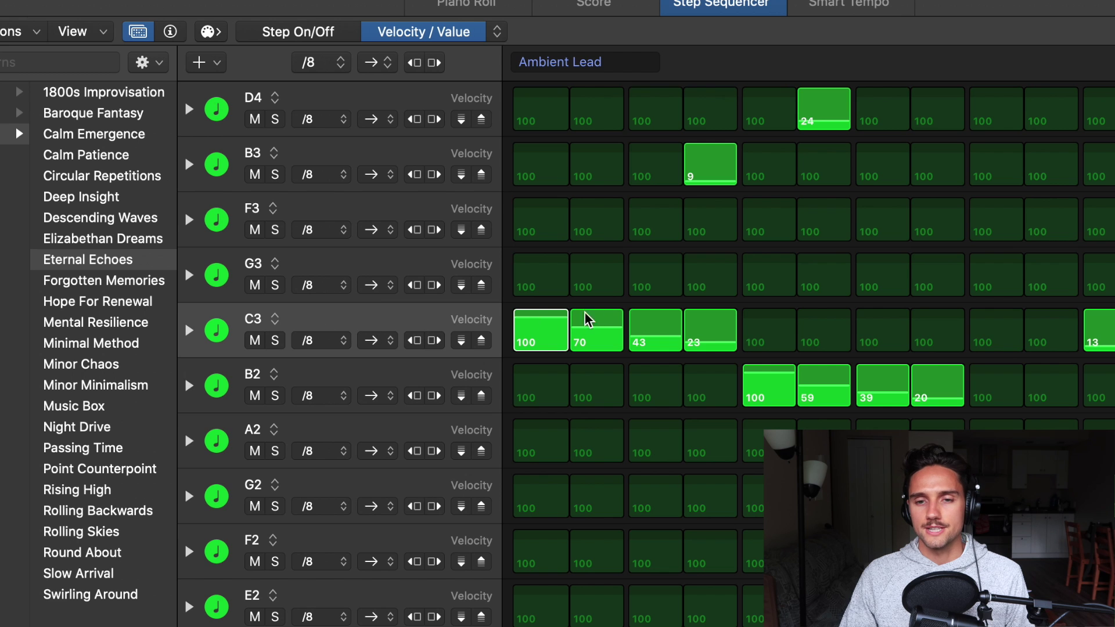
pyautogui.press('space')
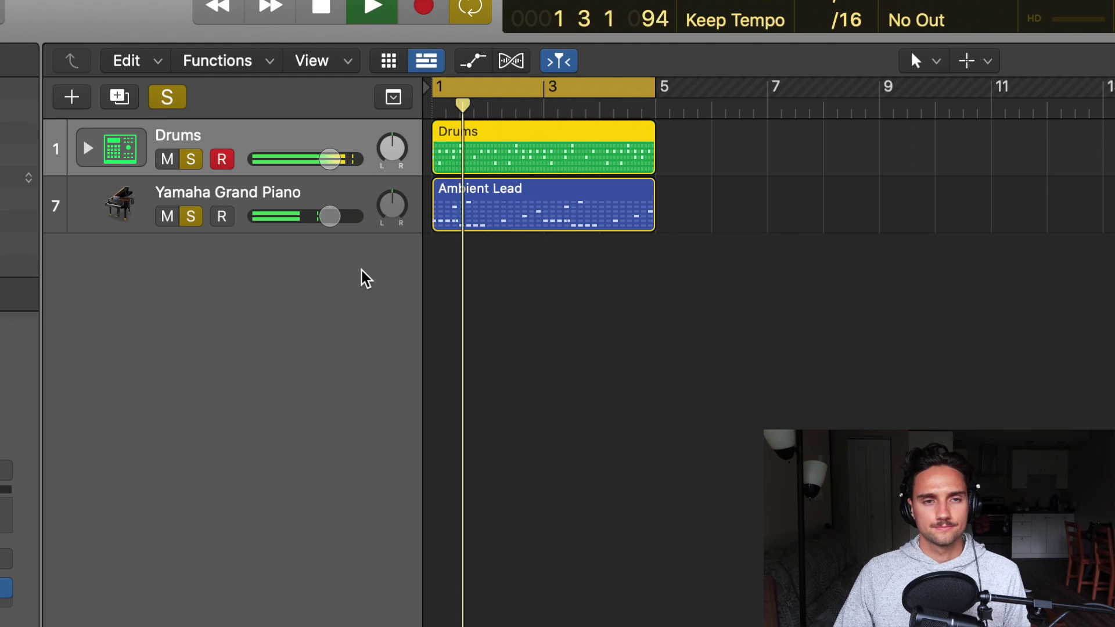
pyautogui.moveTo(323, 172); pyautogui.dragTo(297, 172)
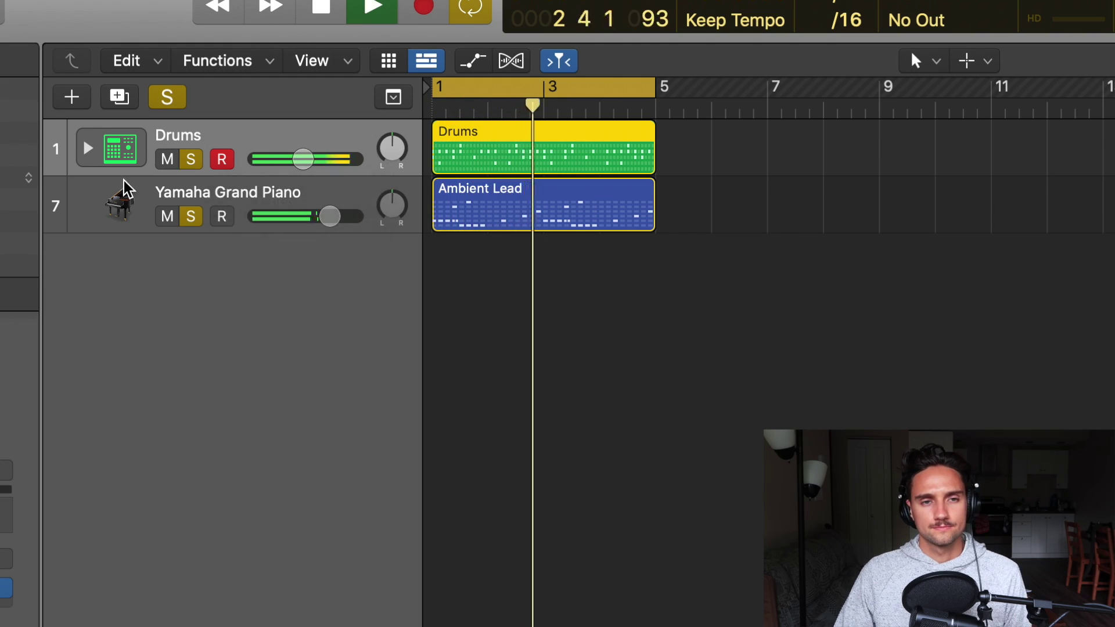
# Step: Transpose the Ambient Lead pattern up one octave, topping out at D5, and unsolo the Drums
pyautogui.click(88, 148)
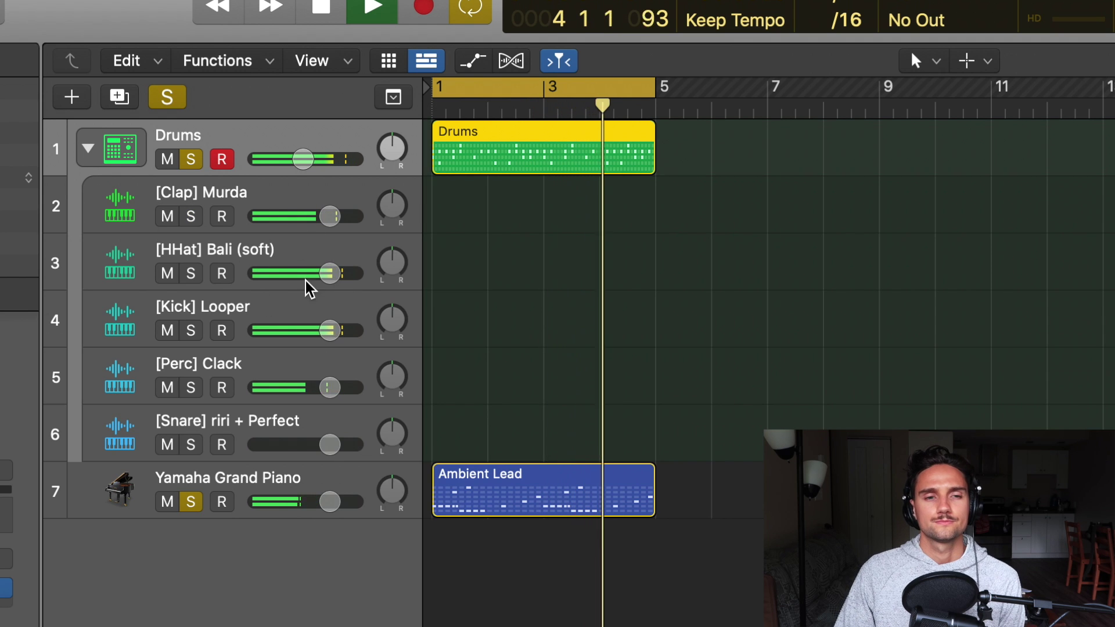
pyautogui.click(442, 509)
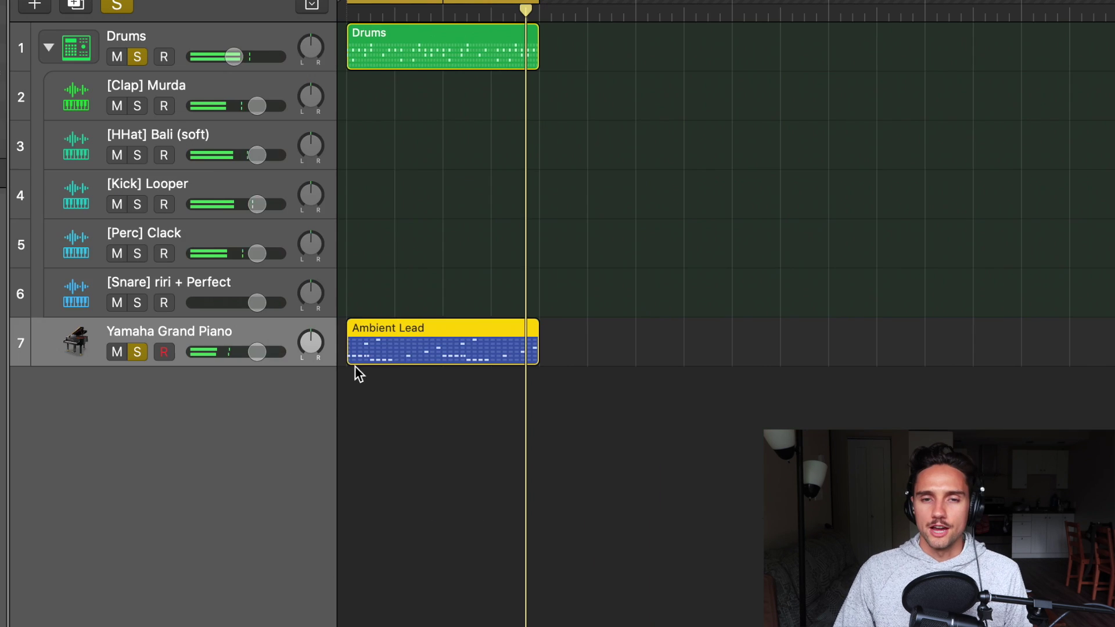
pyautogui.doubleClick(415, 355)
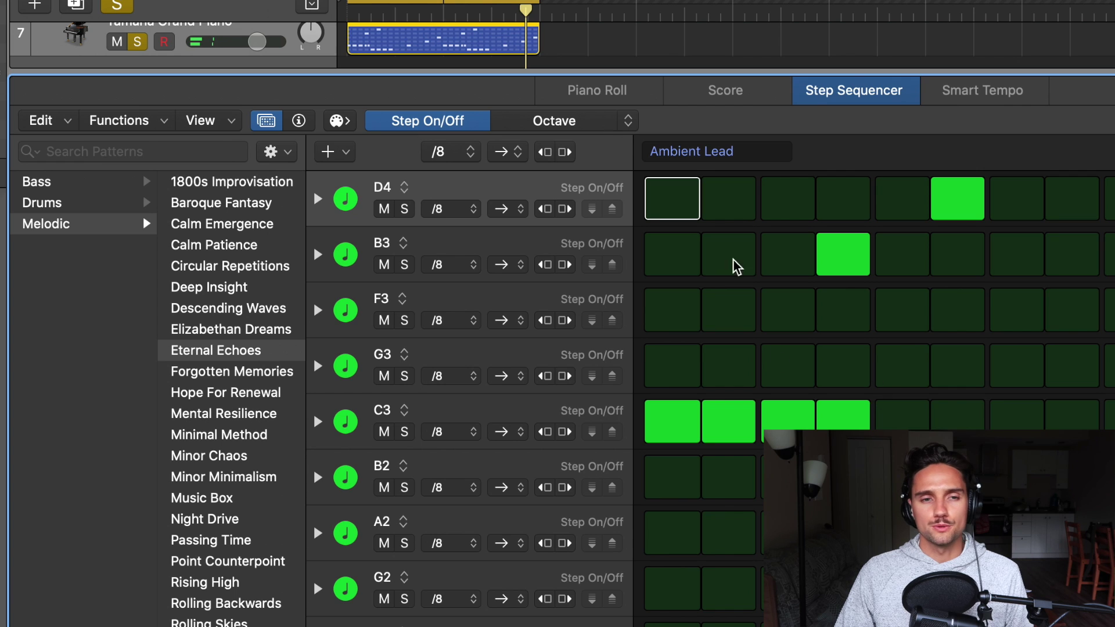
pyautogui.click(150, 121)
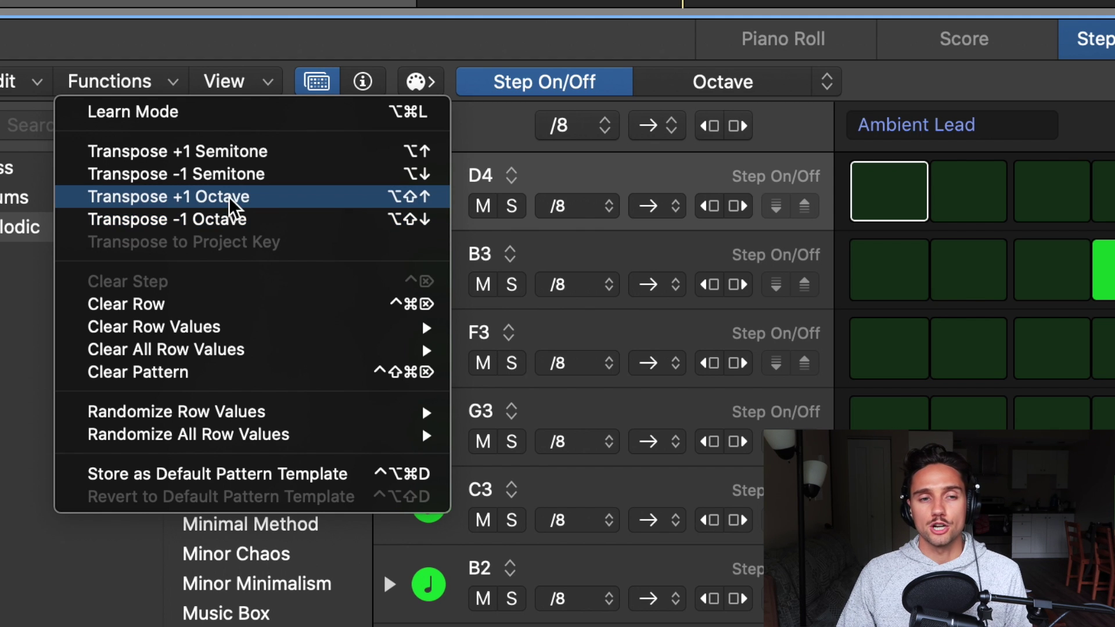
pyautogui.click(230, 199)
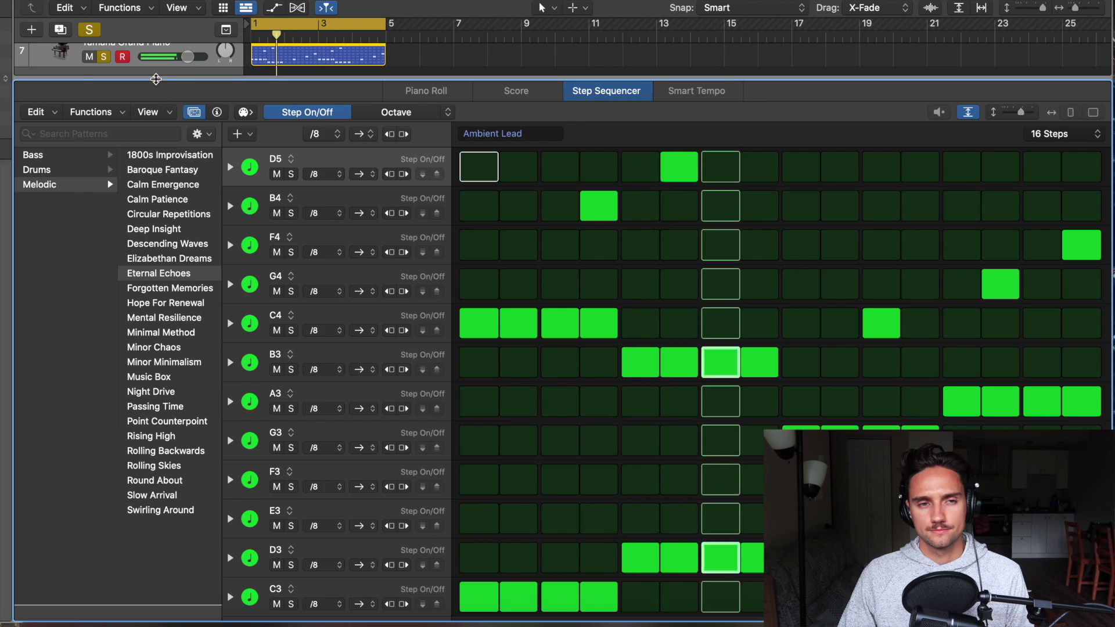
pyautogui.press('e')
pyautogui.click(103, 68)
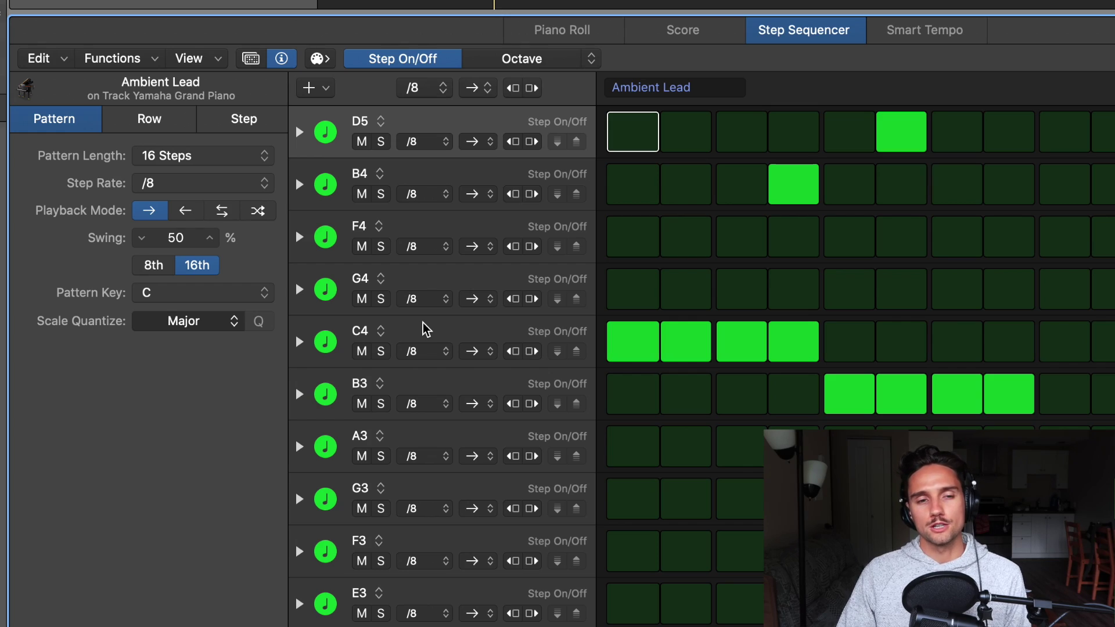
# Step: Set the pattern key to E with Natural Minor scale quantize, rows reading E2–F#4
pyautogui.click(203, 324)
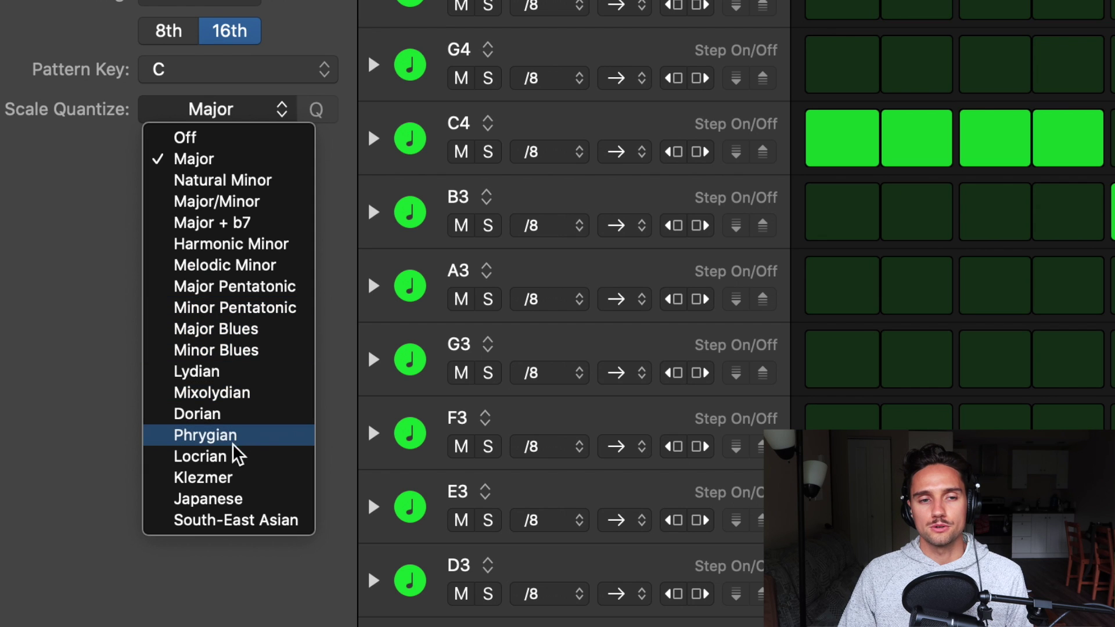
pyautogui.click(234, 443)
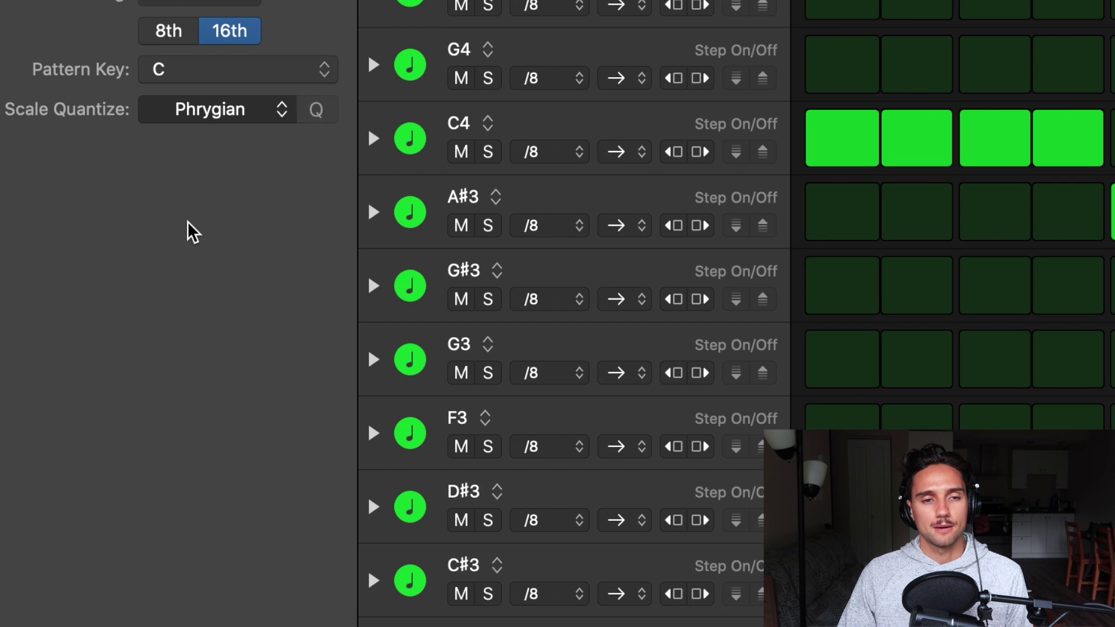
pyautogui.click(200, 70)
pyautogui.click(189, 157)
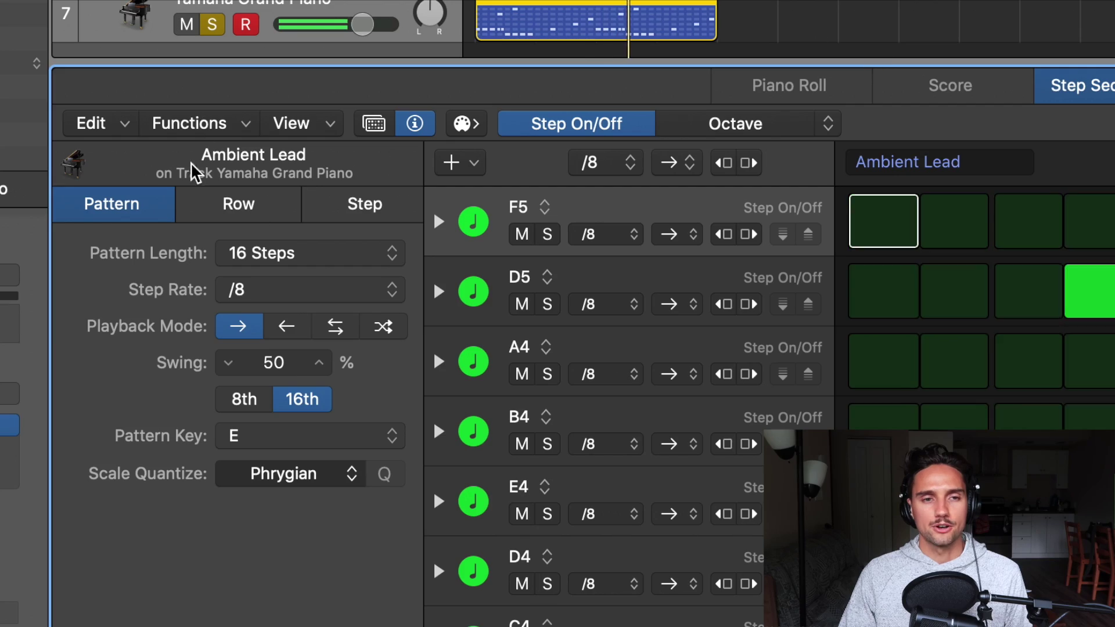
pyautogui.click(215, 119)
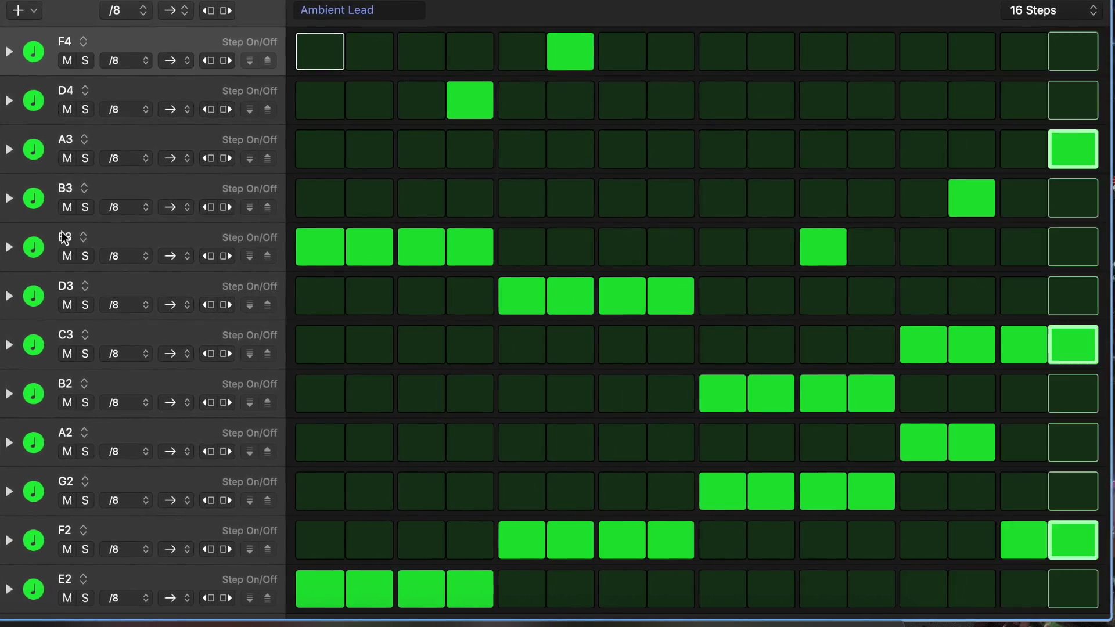
pyautogui.click(227, 127)
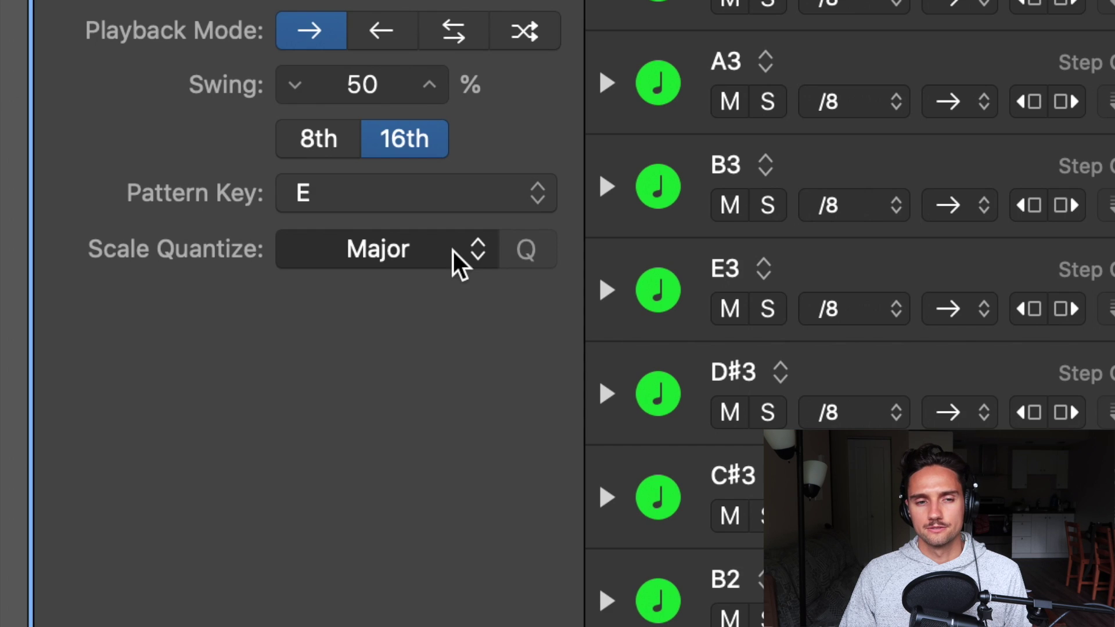
pyautogui.click(179, 277)
pyautogui.click(406, 347)
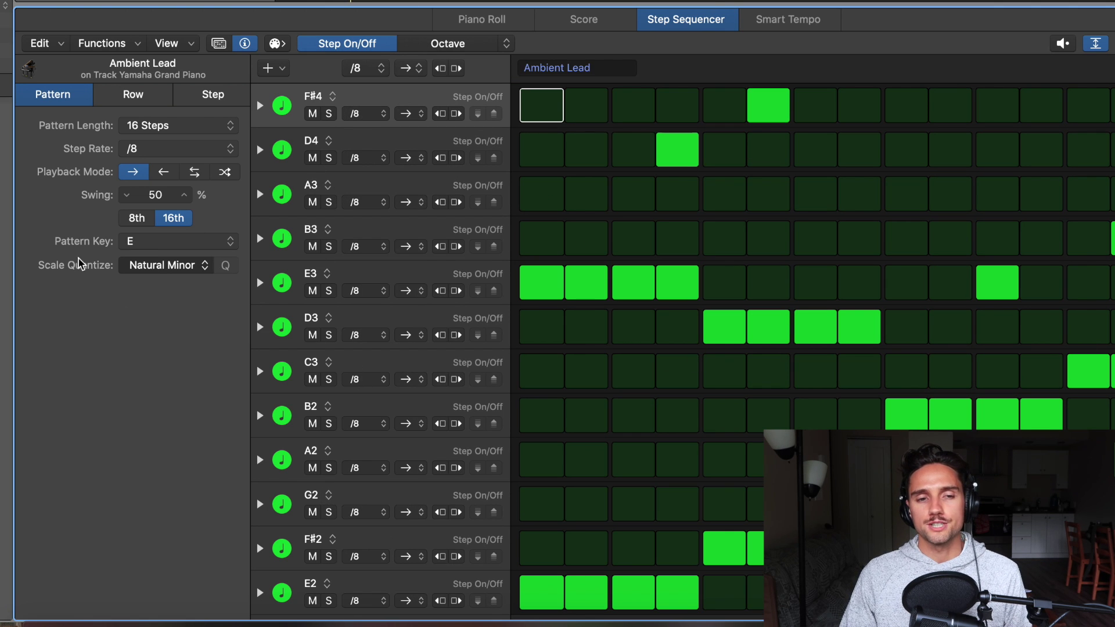
pyautogui.click(191, 267)
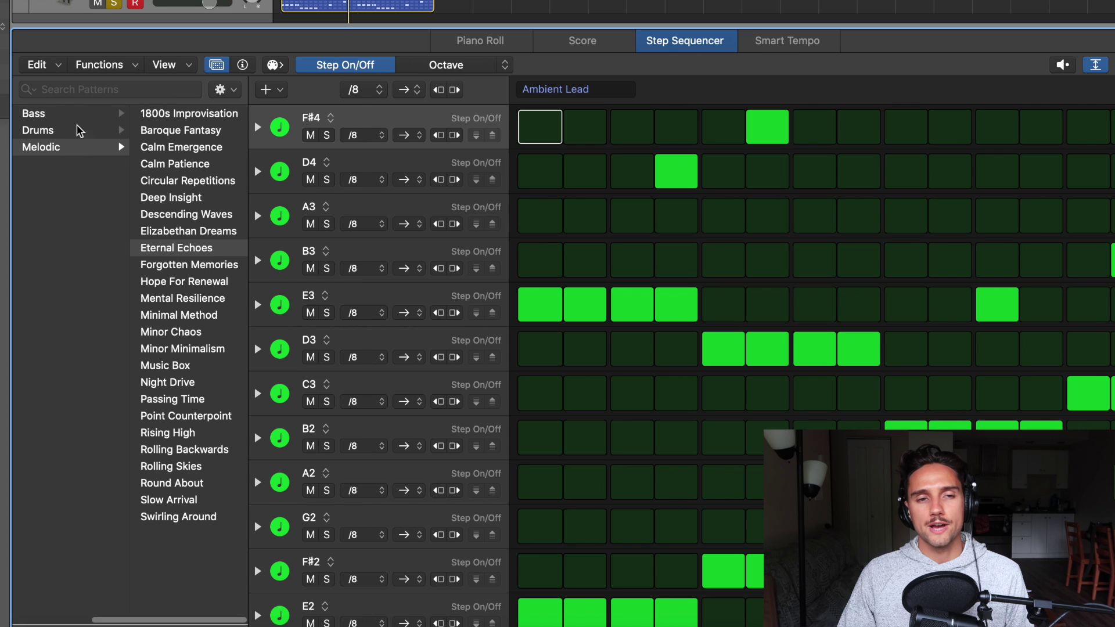
# Step: Show the Bass patterns and switch the track sound to Deep Techno FM Bass
pyautogui.click(99, 119)
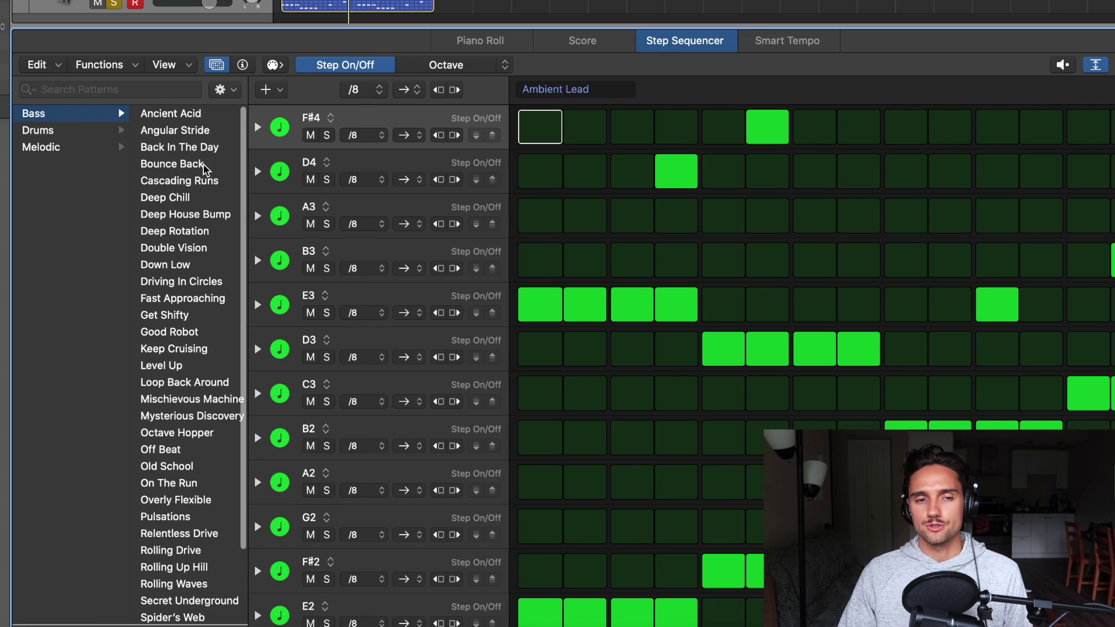
pyautogui.scroll(-3, 191, 261)
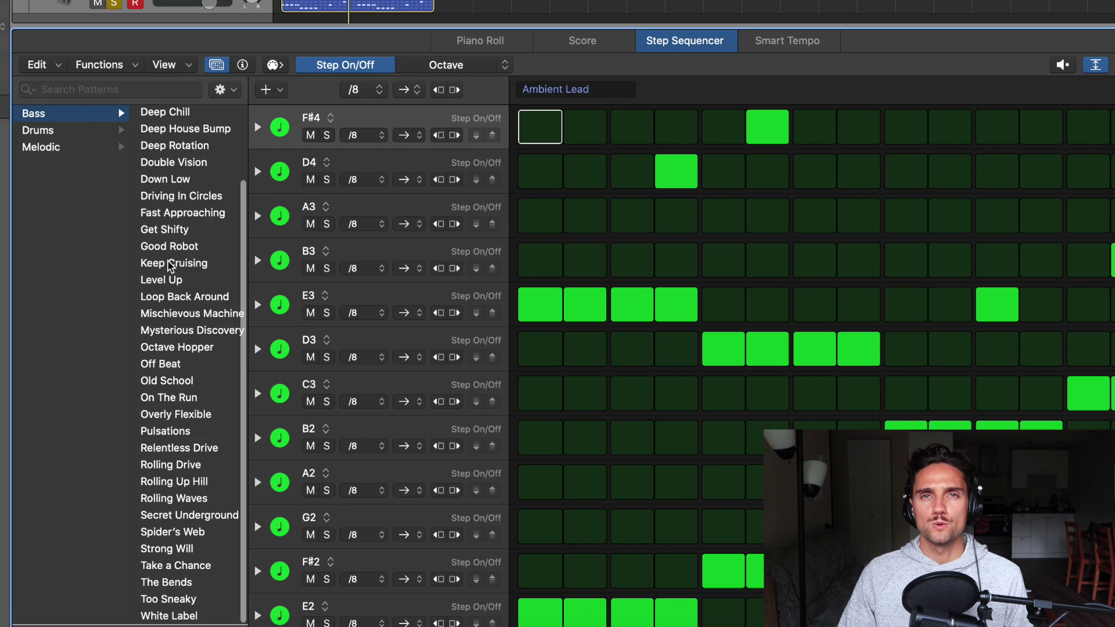
pyautogui.scroll(3, 203, 175)
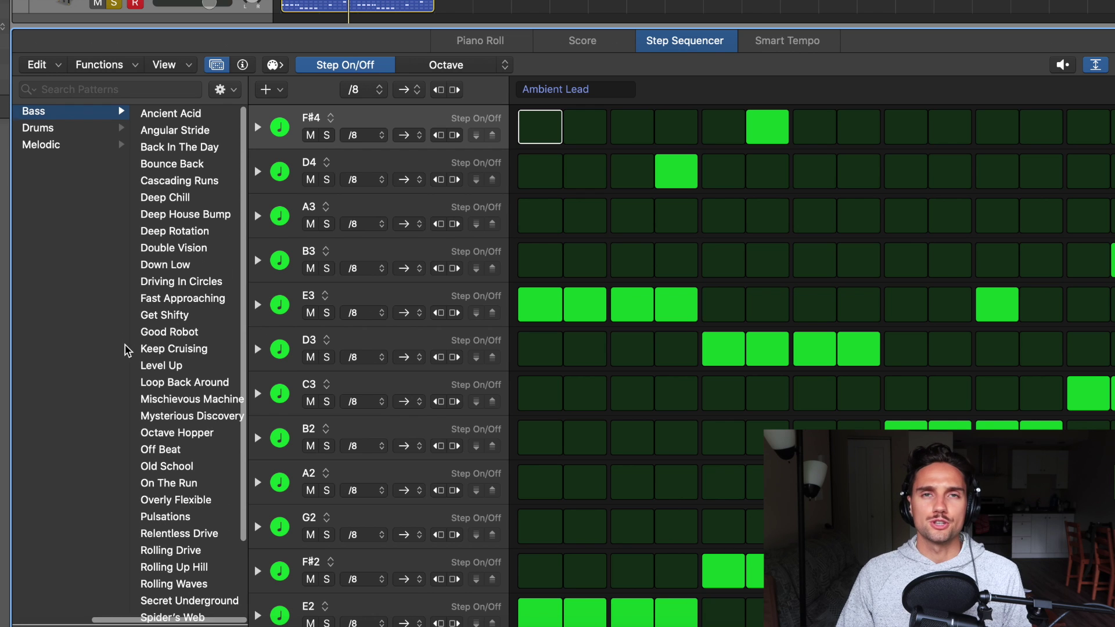
pyautogui.scroll(-2, 151, 371)
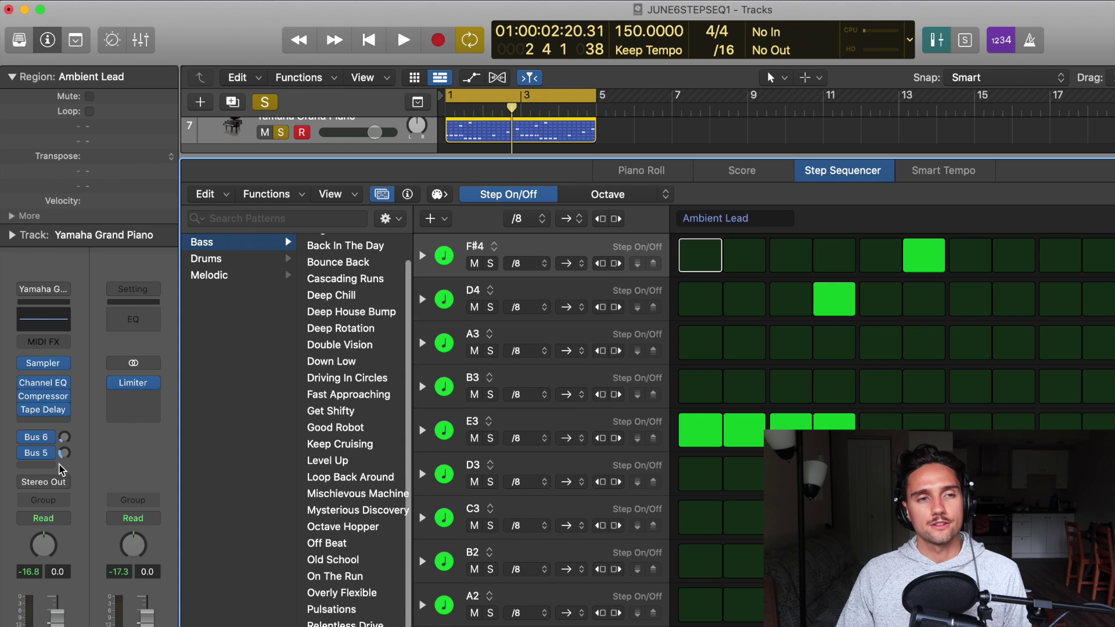
pyautogui.click(27, 43)
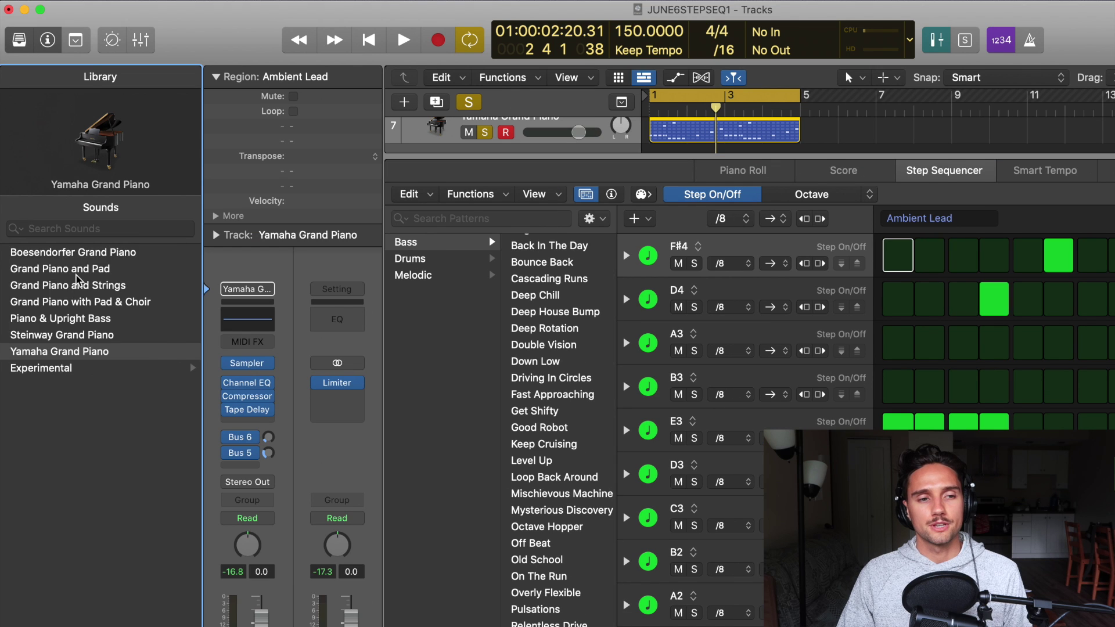
pyautogui.hscroll(-3, 75, 279)
pyautogui.click(100, 501)
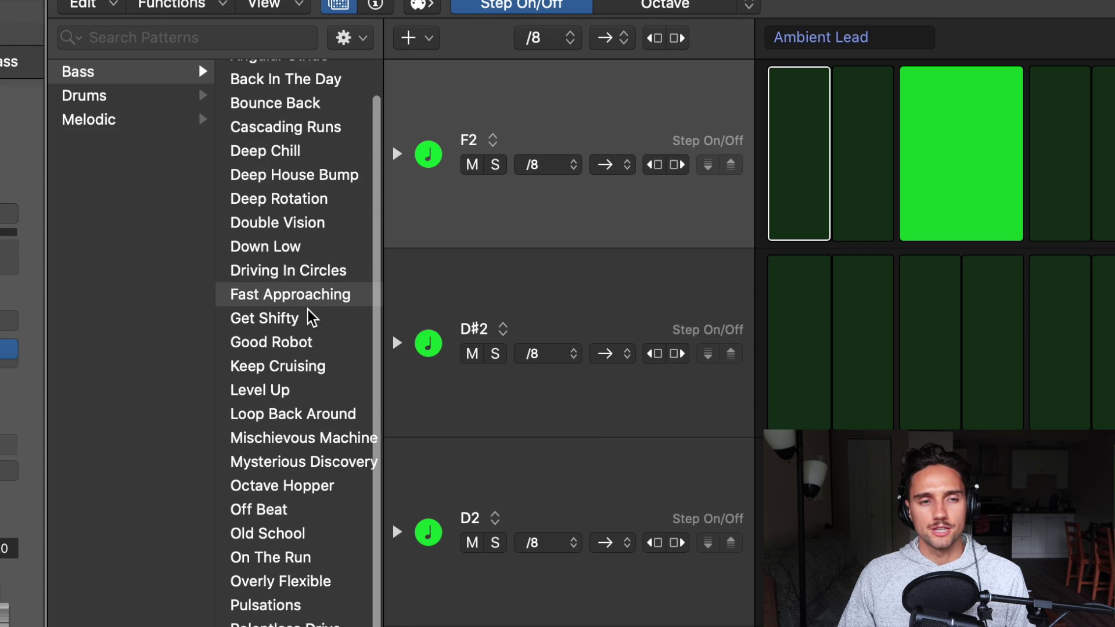
# Step: Load the Old School bass pattern, spanning rows C1 through C2
pyautogui.scroll(2, 319, 256)
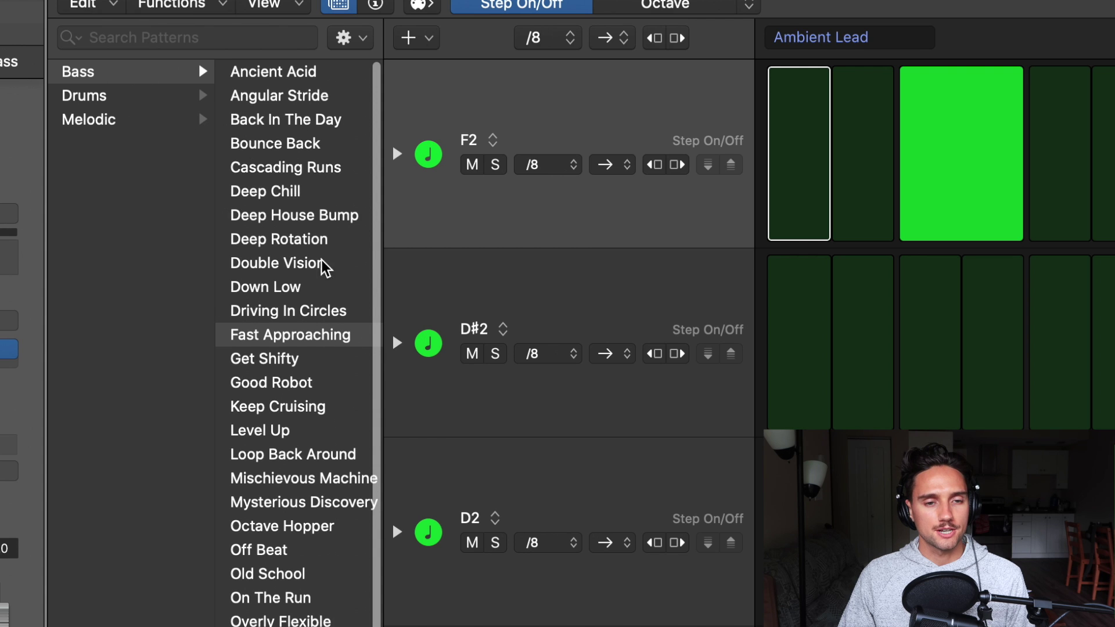
pyautogui.scroll(-3, 310, 400)
pyautogui.scroll(1, 302, 500)
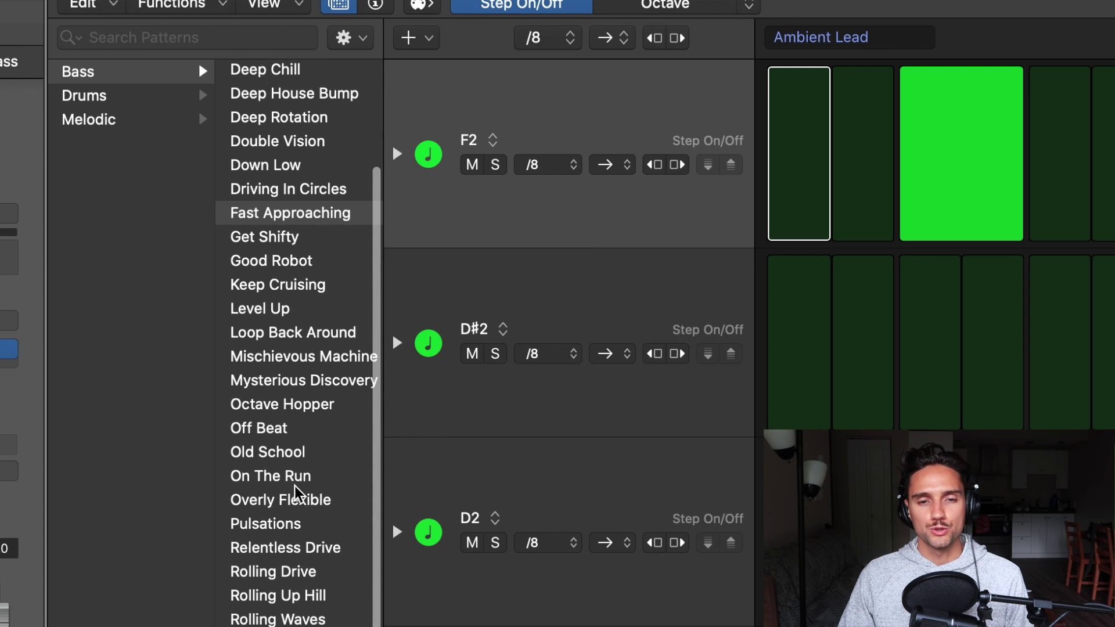
pyautogui.click(285, 456)
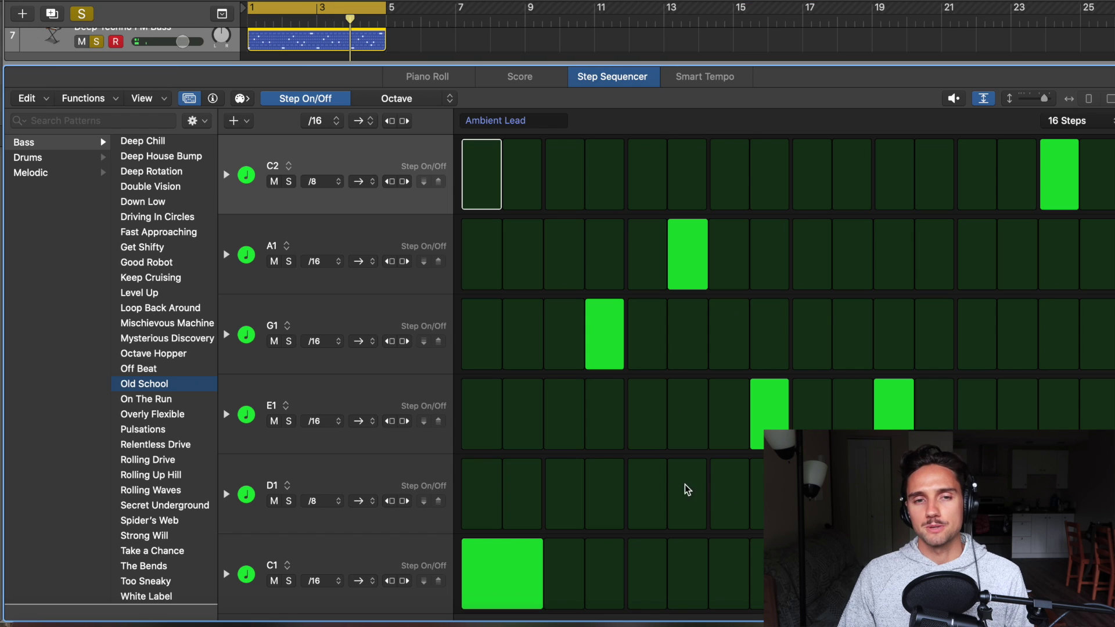
pyautogui.click(450, 99)
# Step: Display each step's Chance value (100%) on the grid and list the Melodic presets again
pyautogui.click(476, 161)
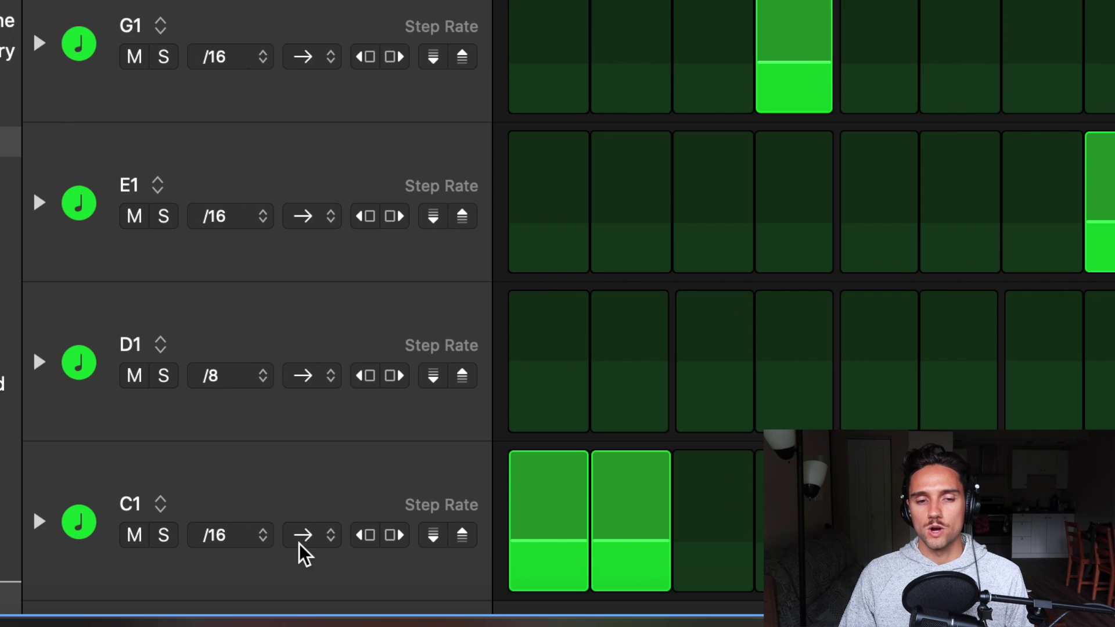
pyautogui.click(296, 481)
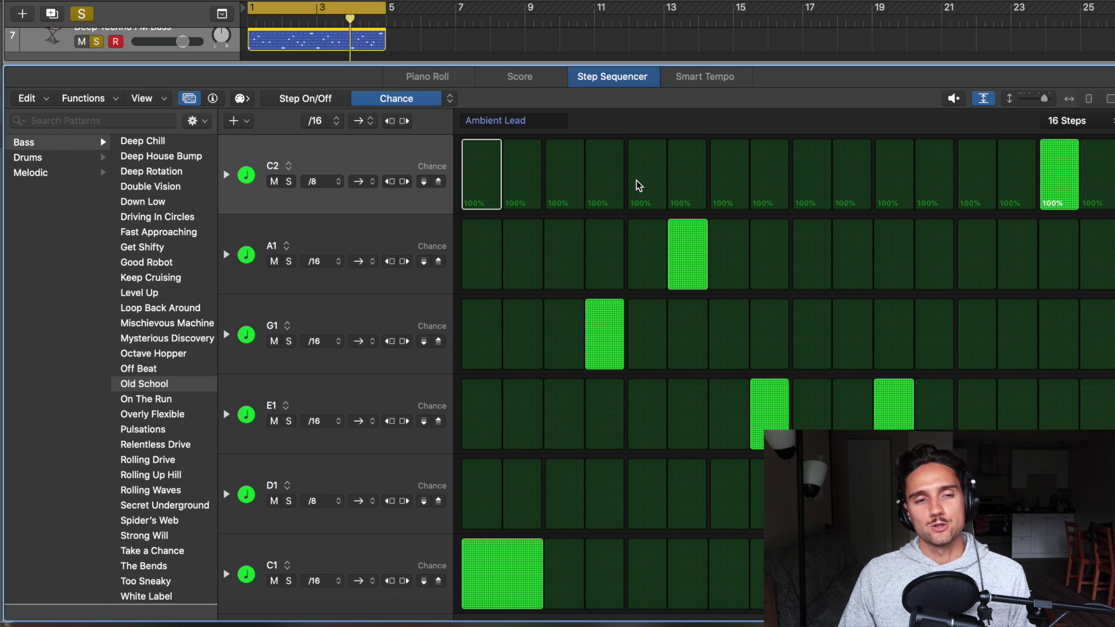
pyautogui.click(31, 172)
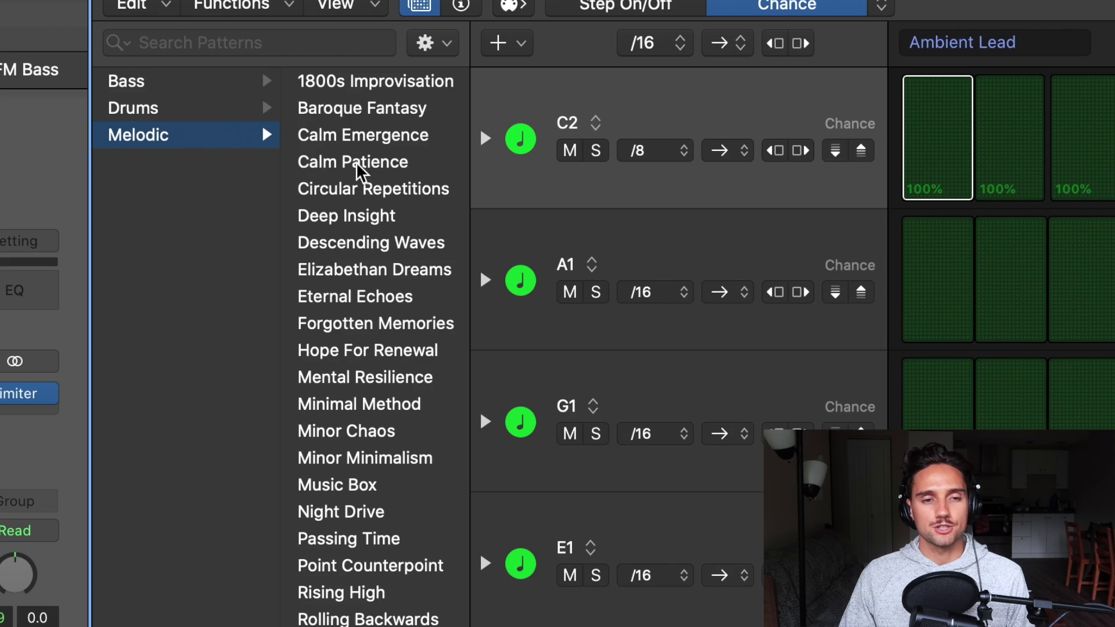
# Step: Load the Eternal Echoes melodic pattern and switch the track to the Cavernous Dreams synth patch
pyautogui.click(373, 297)
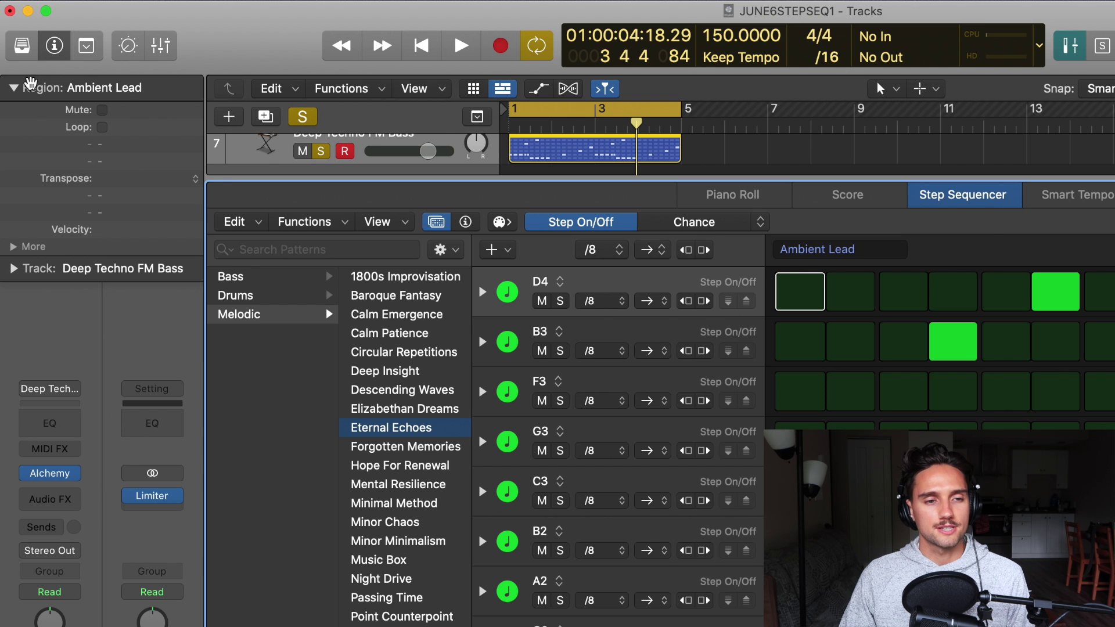
pyautogui.click(21, 46)
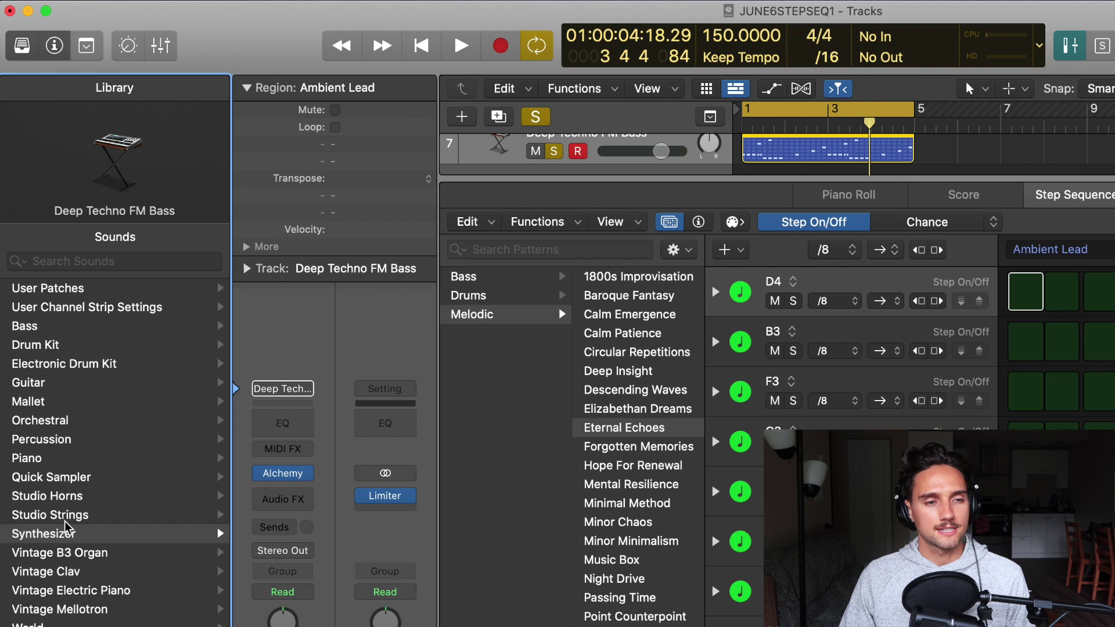
pyautogui.click(65, 529)
pyautogui.click(65, 531)
pyautogui.click(69, 417)
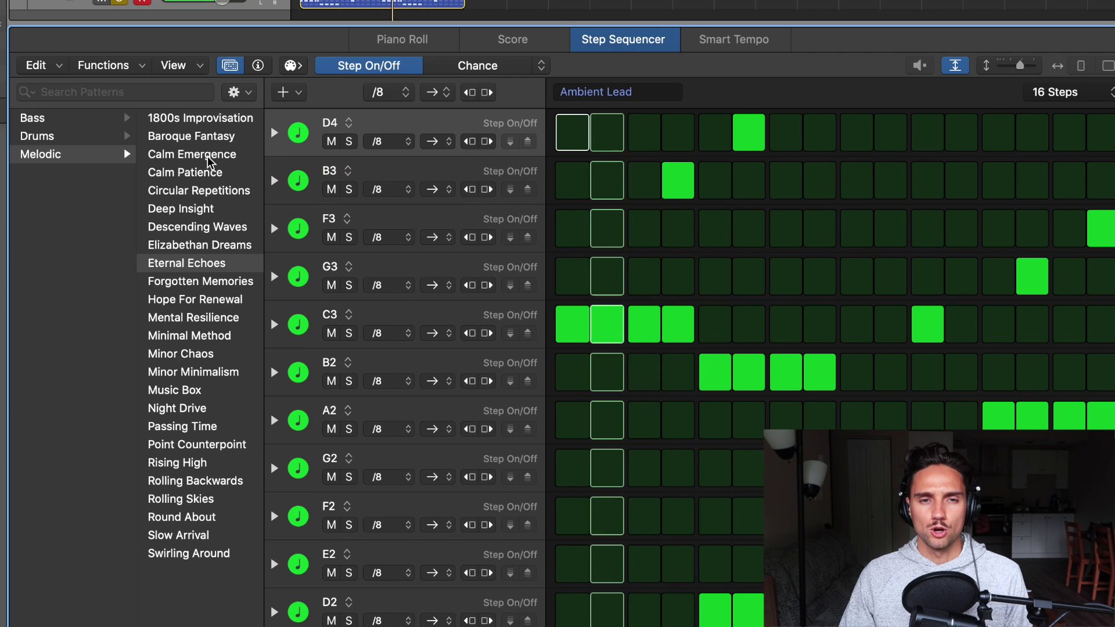
# Step: Set the pattern key to F with Harmonic Minor scale quantize and transpose it up one octave
pyautogui.click(259, 66)
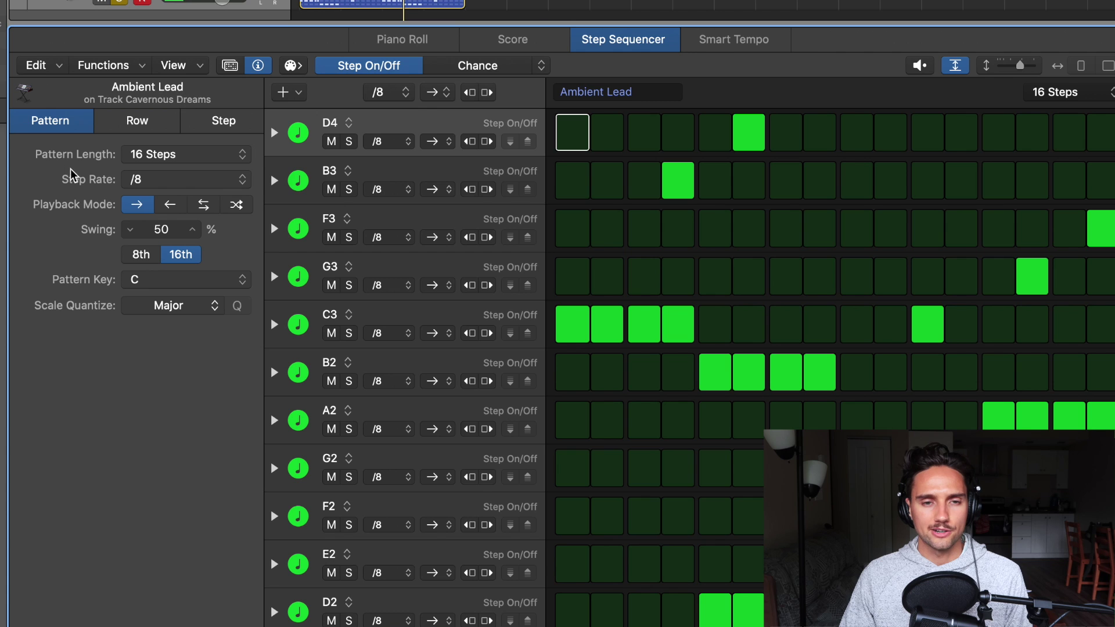
pyautogui.click(163, 282)
pyautogui.click(134, 348)
pyautogui.click(187, 305)
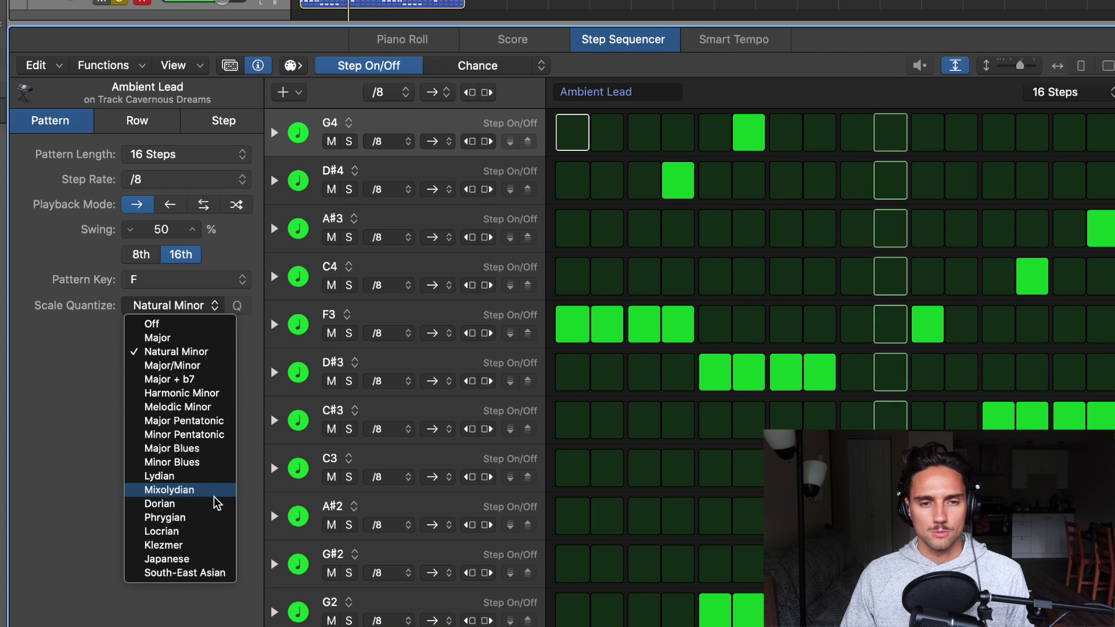
pyautogui.click(174, 388)
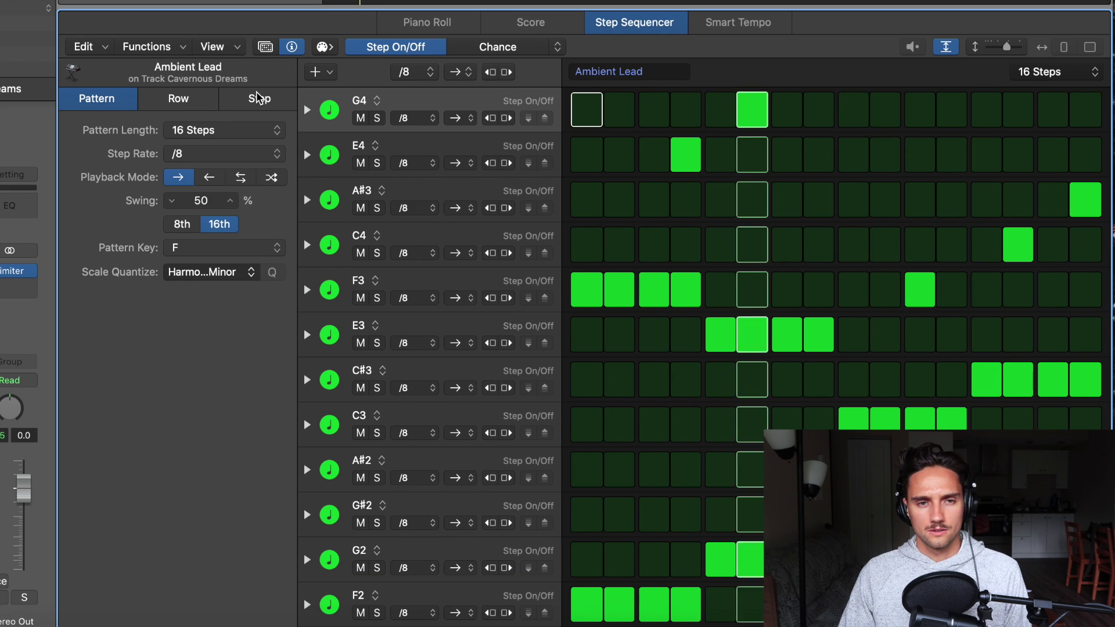
pyautogui.click(146, 46)
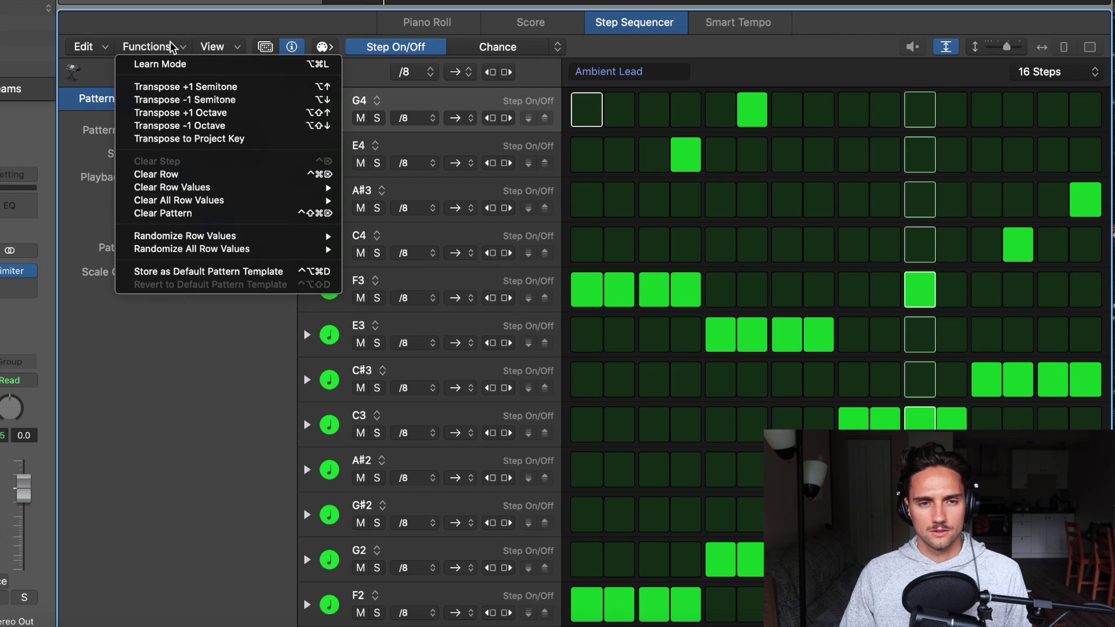
pyautogui.click(201, 114)
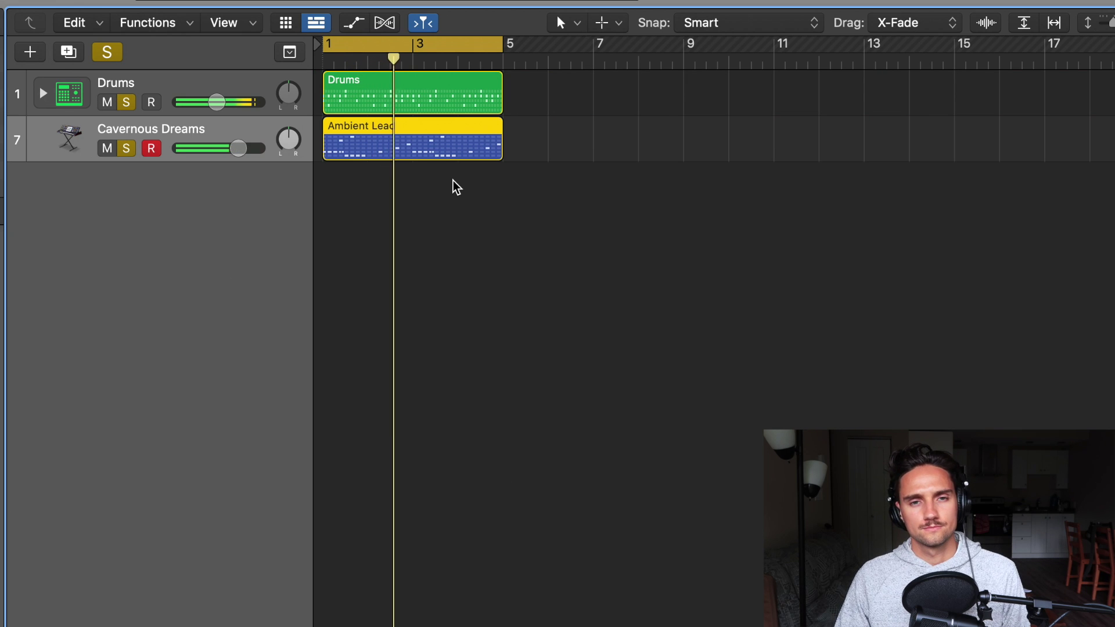
# Step: Expand the Drums folder, then reopen the Ambient Lead pattern with the Melodic pattern list beside it
pyautogui.click(42, 93)
pyautogui.rightClick(339, 105)
pyautogui.click(391, 105)
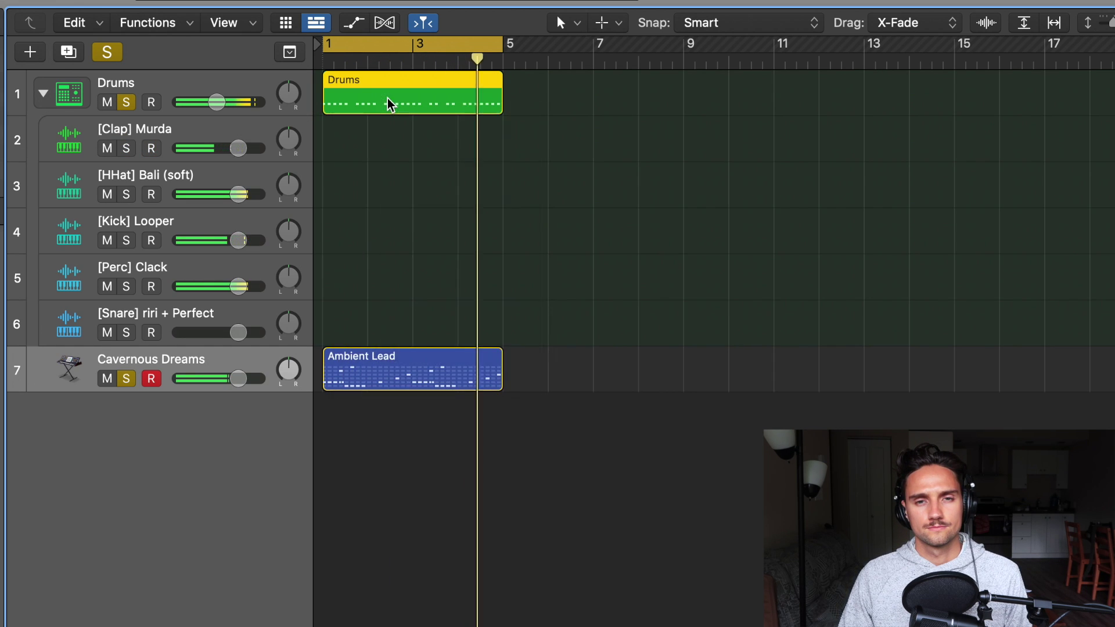
pyautogui.rightClick(389, 104)
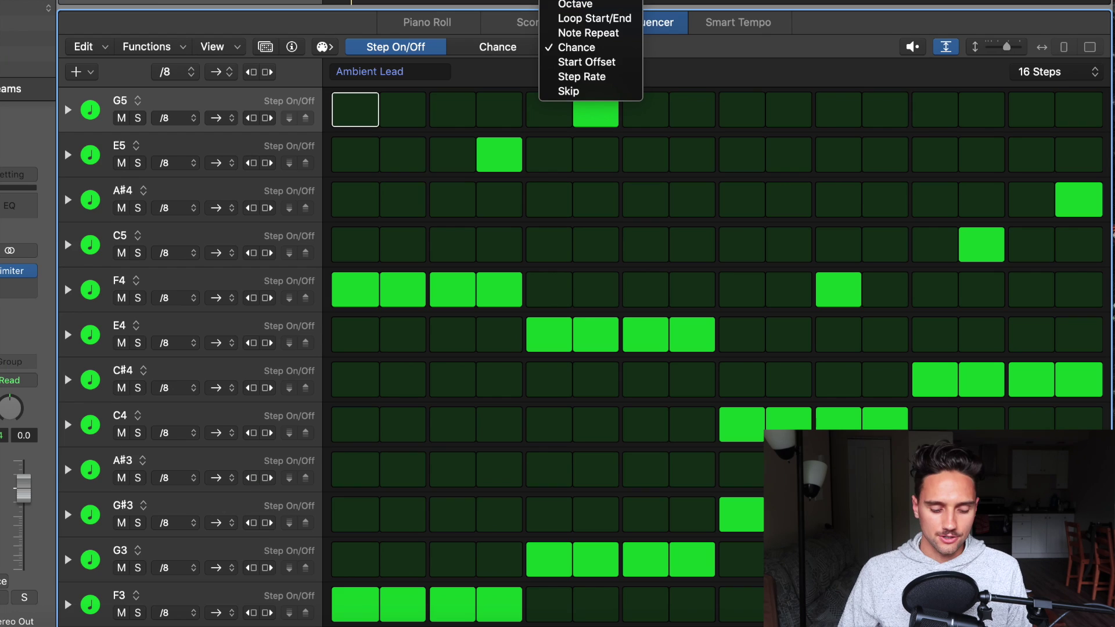
pyautogui.click(256, 32)
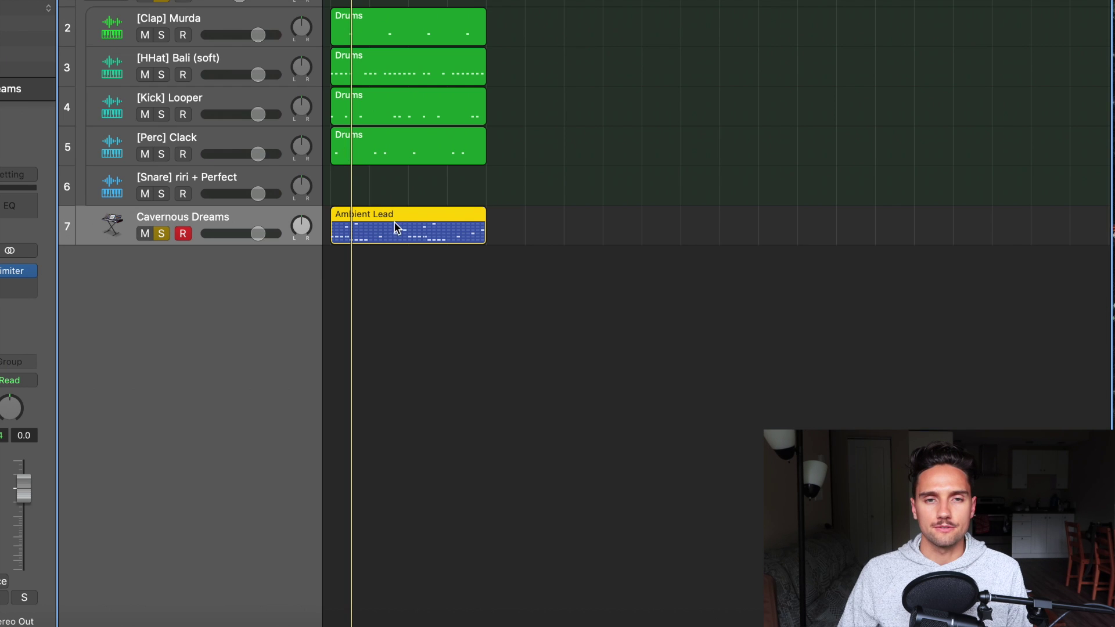
pyautogui.doubleClick(395, 228)
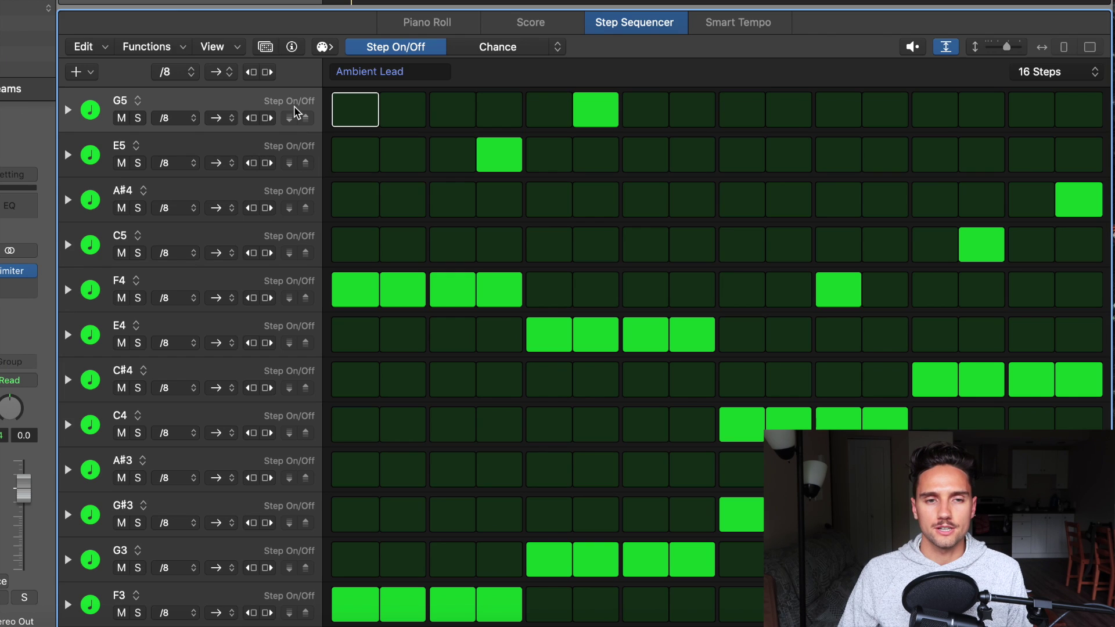
pyautogui.click(266, 47)
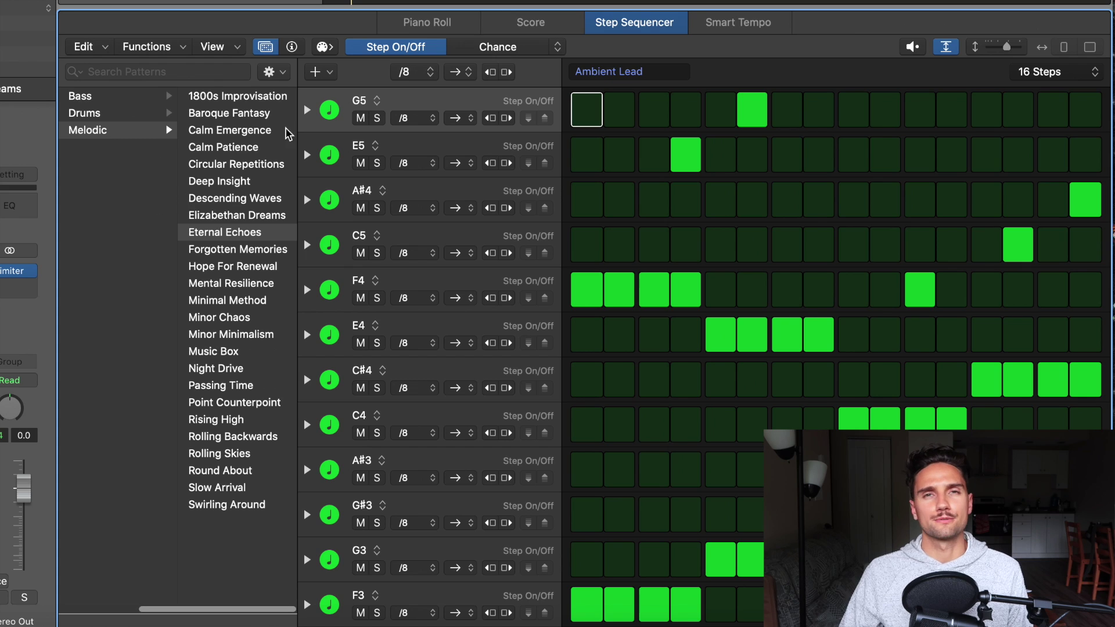